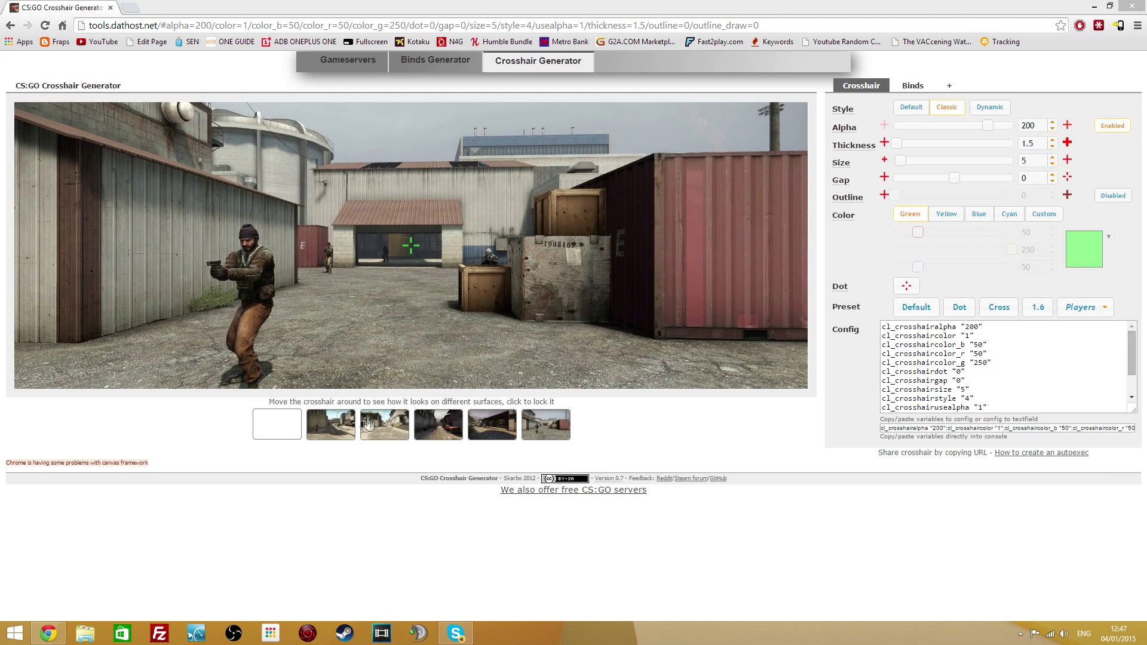
# - Preview the crosshair over the desert street and another map, then return to the container yard
pyautogui.click(391, 430)
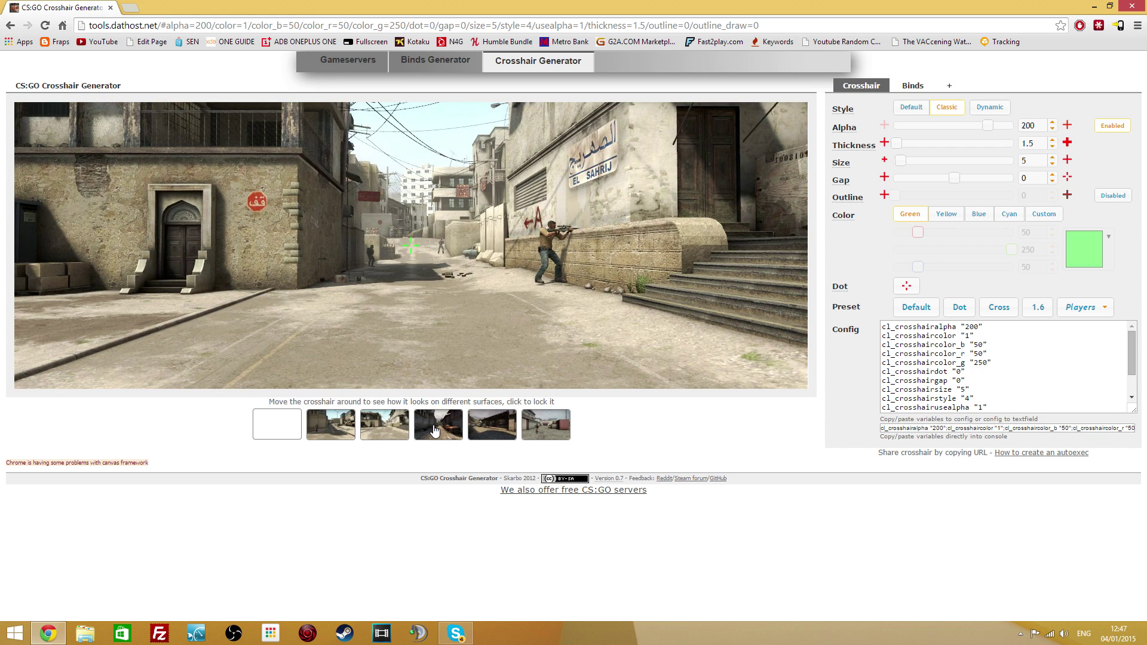
pyautogui.click(434, 430)
pyautogui.click(551, 429)
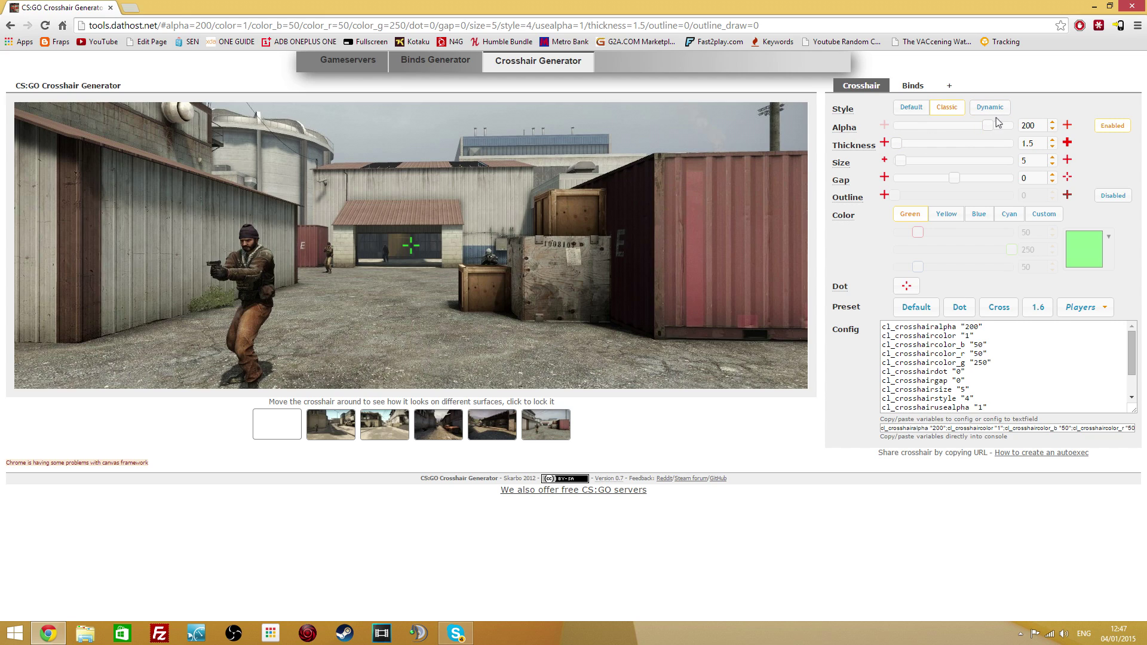
# - Raise the crosshair alpha to 217 and switch to the Default style
pyautogui.moveTo(994, 126)
pyautogui.mouseDown()
pyautogui.moveTo(899, 128)
pyautogui.moveTo(1007, 129)
pyautogui.moveTo(996, 128)
pyautogui.mouseUp()
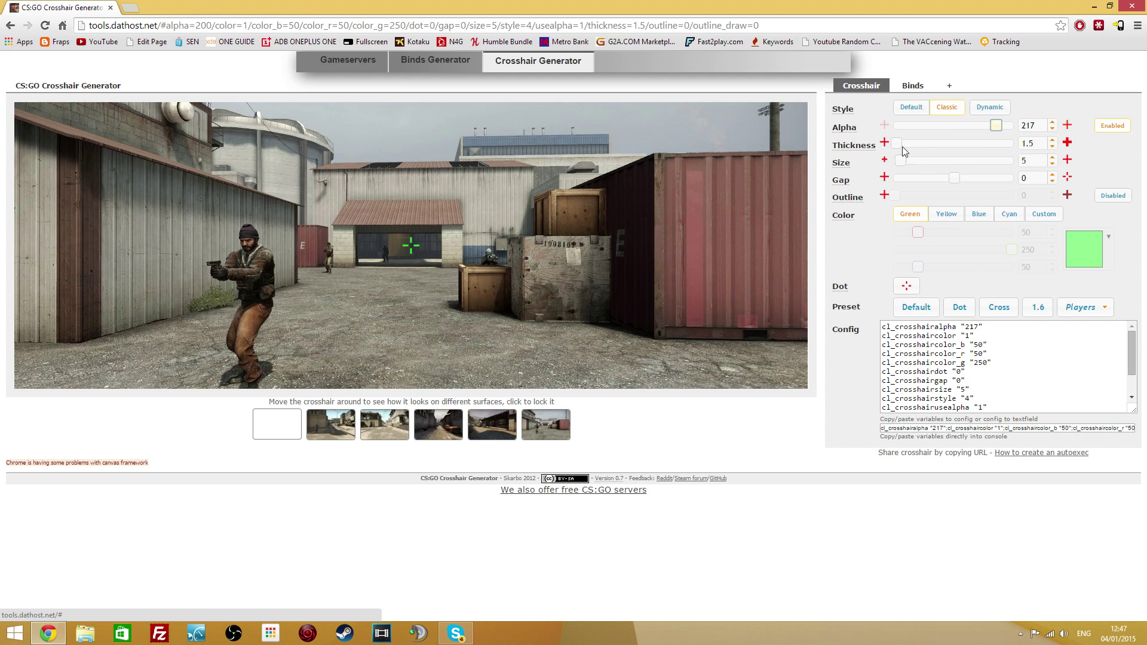
pyautogui.moveTo(898, 145); pyautogui.dragTo(961, 179)
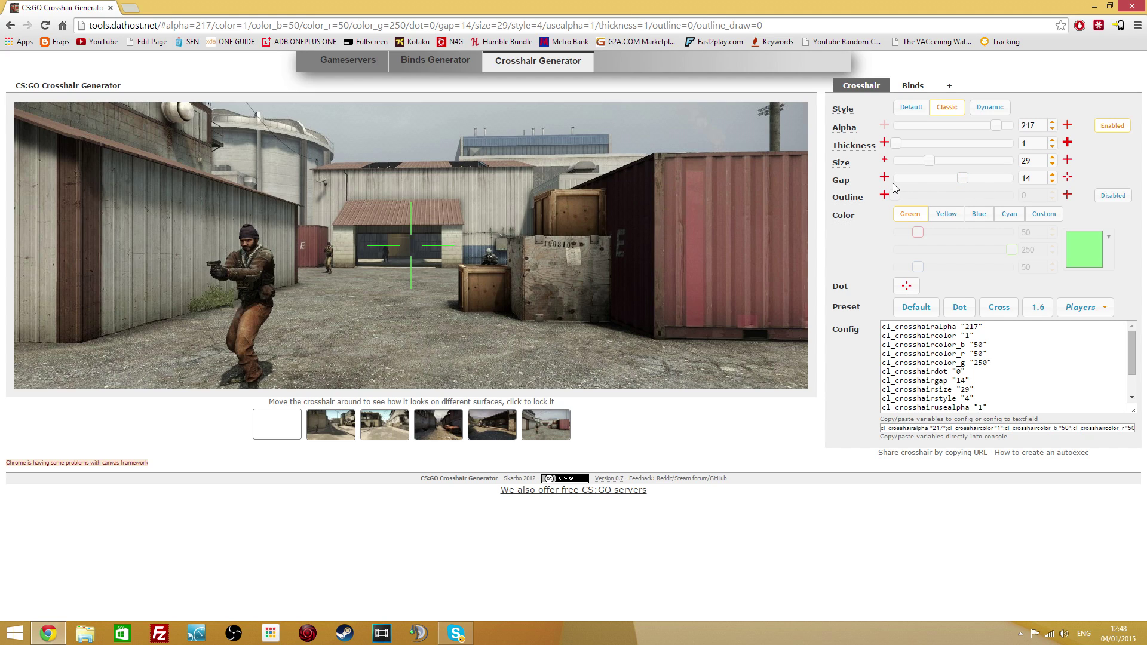
pyautogui.click(911, 107)
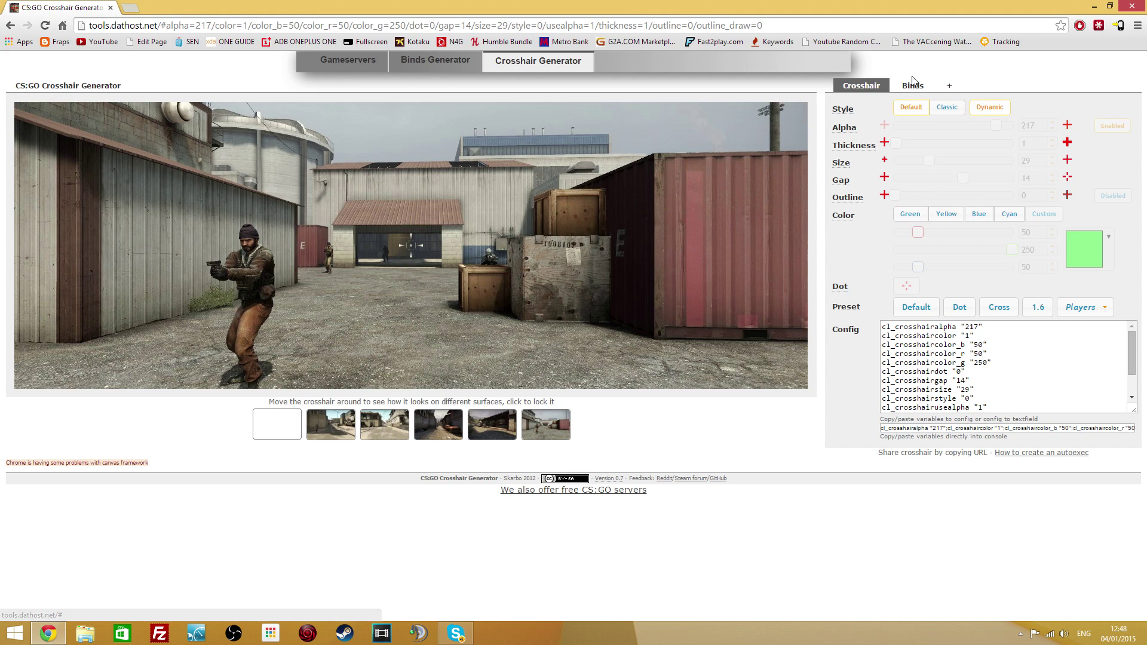
# - Switch to Classic style 4 and thicken the crosshair lines to about 3.5
pyautogui.click(946, 108)
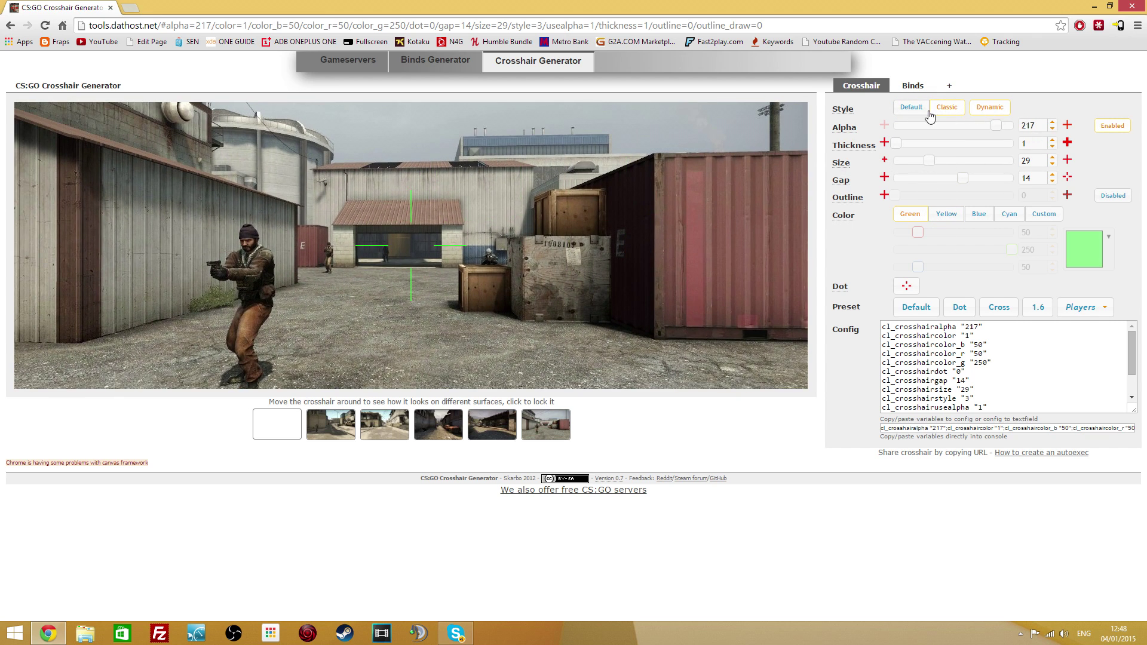
pyautogui.click(991, 113)
pyautogui.moveTo(897, 145); pyautogui.dragTo(940, 177)
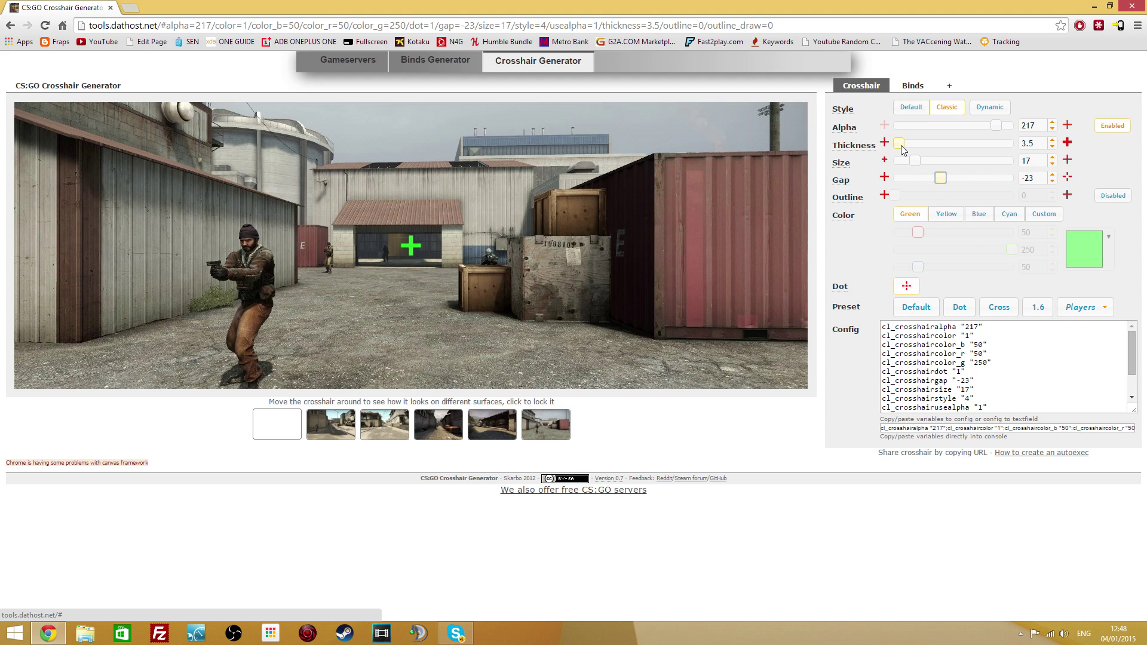
pyautogui.moveTo(901, 146)
pyautogui.mouseDown()
pyautogui.moveTo(914, 148)
pyautogui.moveTo(900, 157)
pyautogui.mouseUp()
# - Return to the Default style, set the gap to 10, and select the config text
pyautogui.click(911, 108)
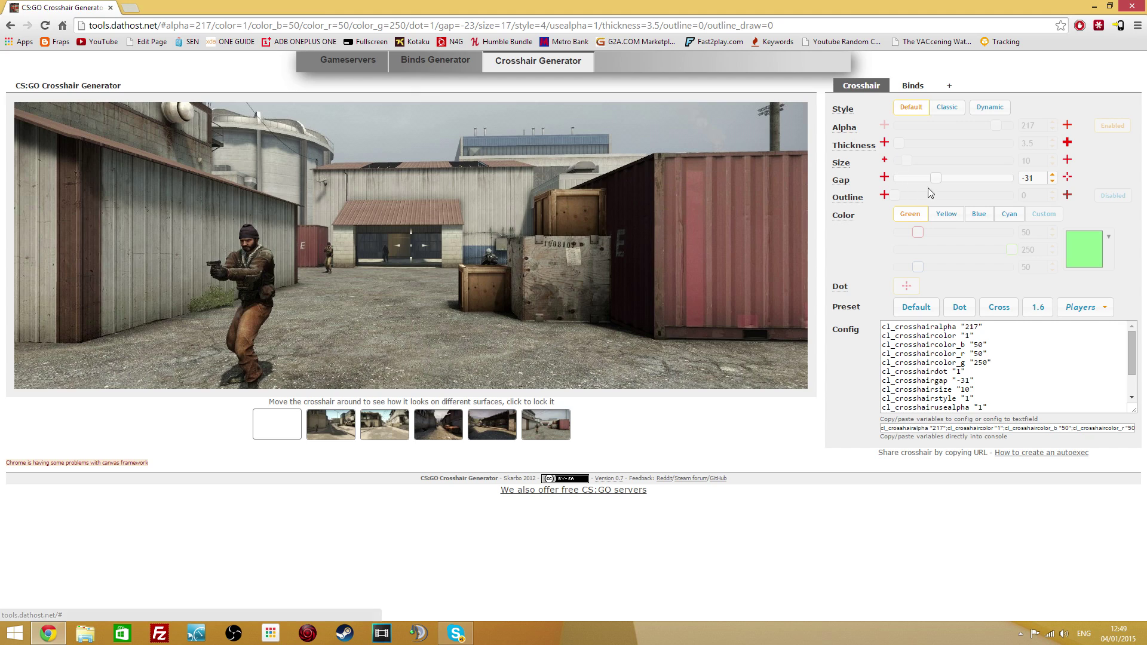
pyautogui.moveTo(935, 178); pyautogui.dragTo(959, 180)
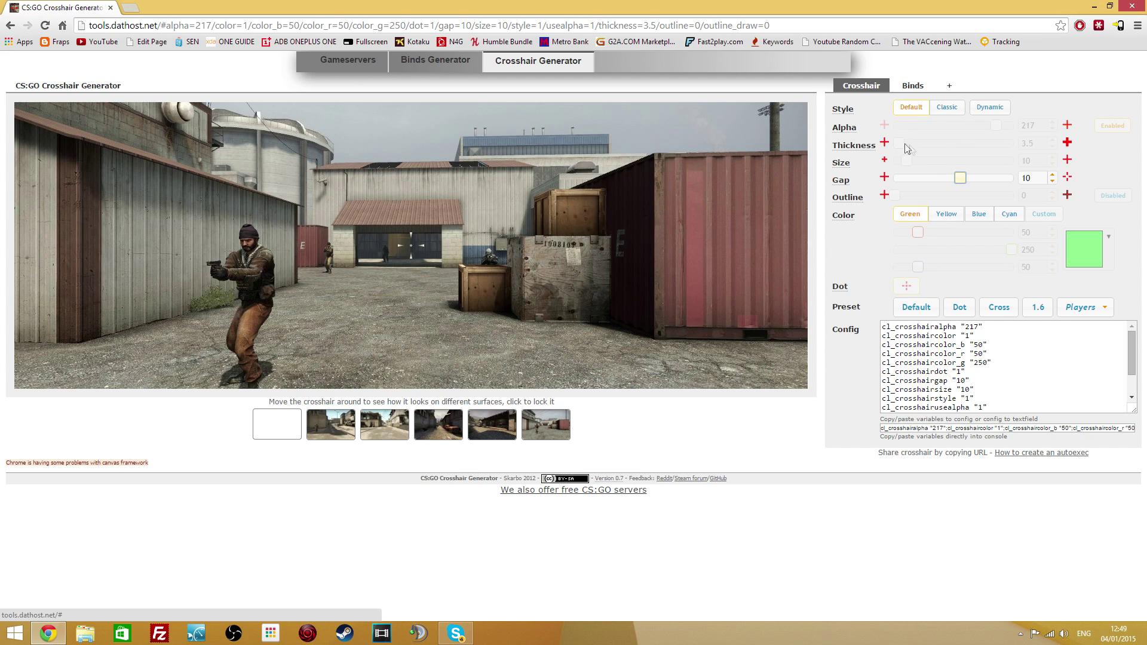
pyautogui.click(882, 323)
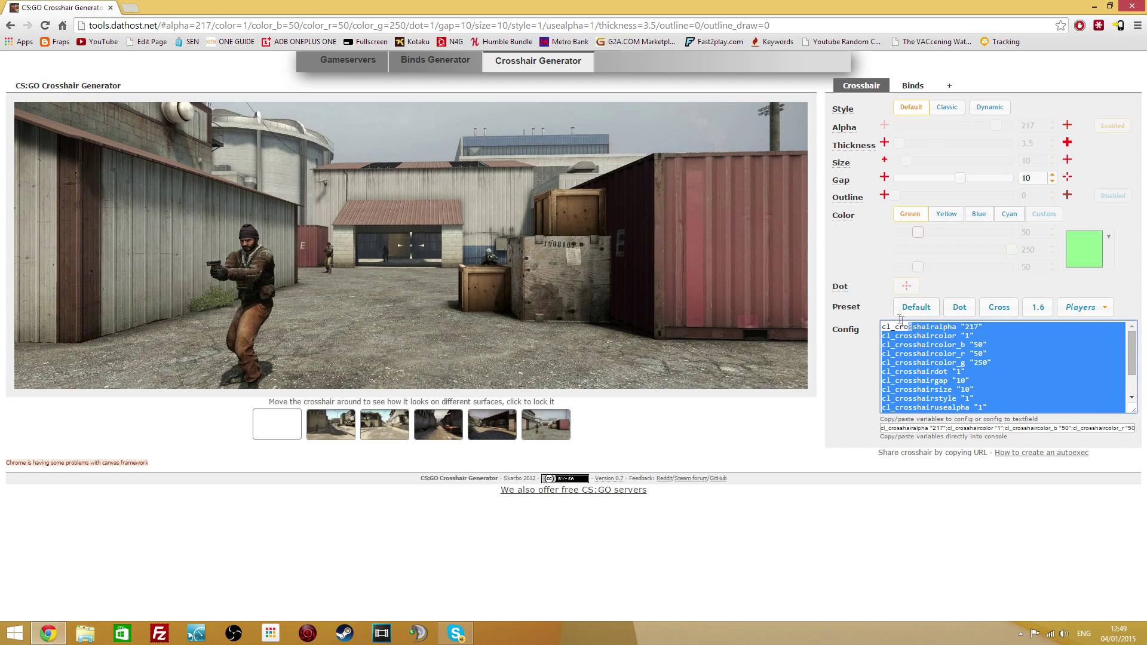
# - Load a NiP player's Classic preset with alpha 200, thickness 1, size 5 and gap -1
pyautogui.click(883, 326)
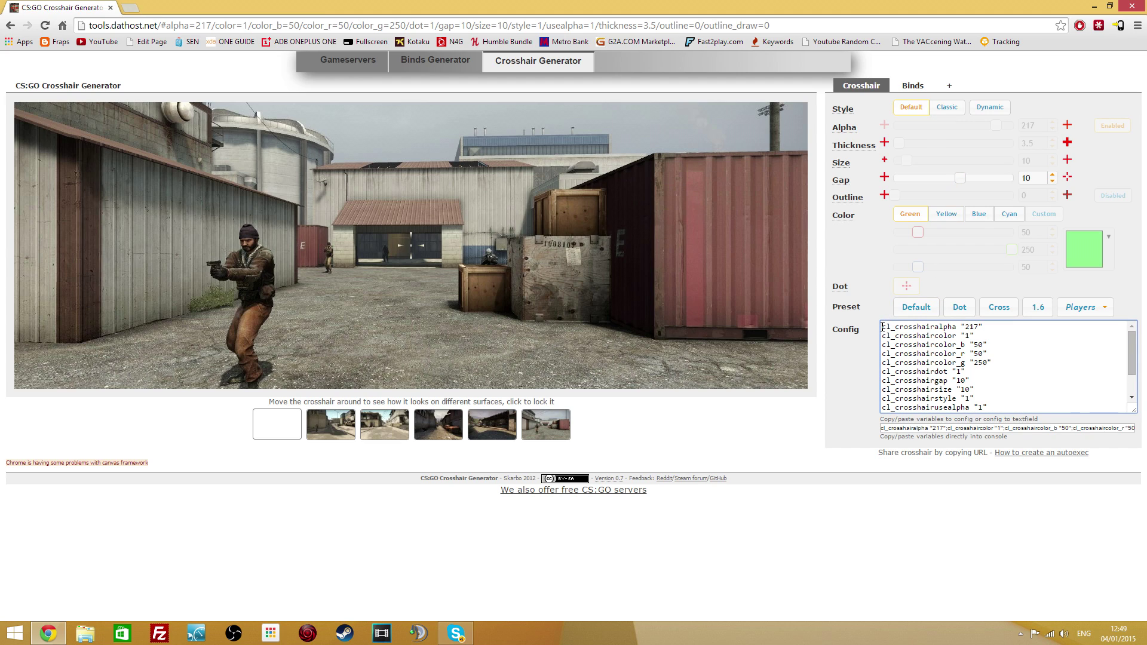
pyautogui.moveTo(883, 326); pyautogui.dragTo(1020, 399)
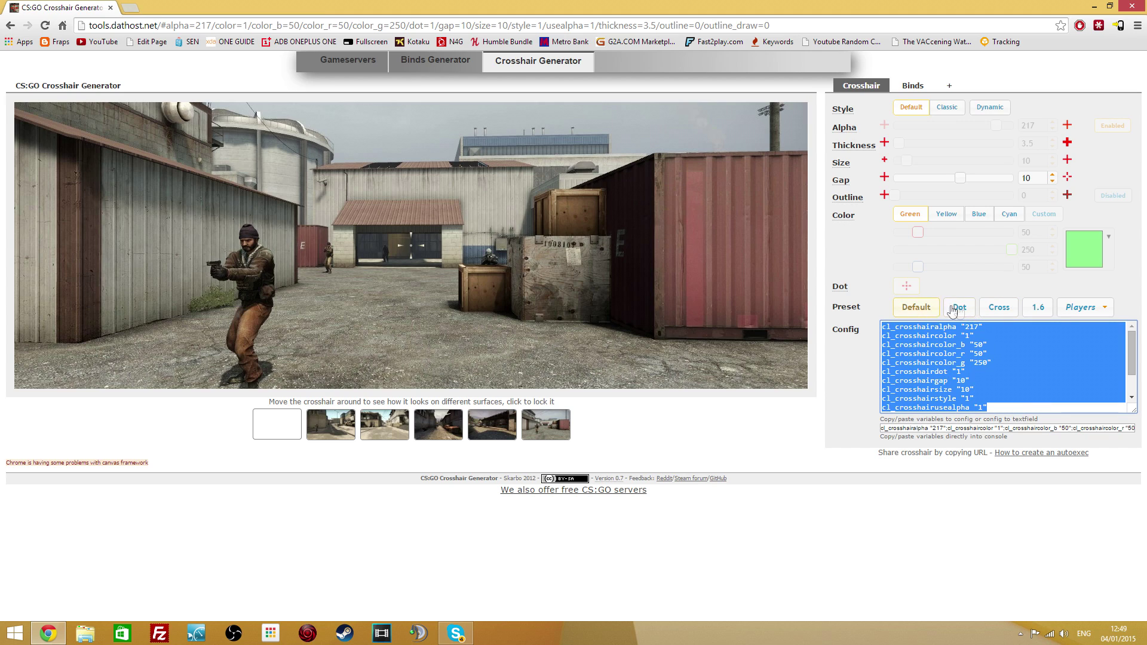
pyautogui.click(1099, 308)
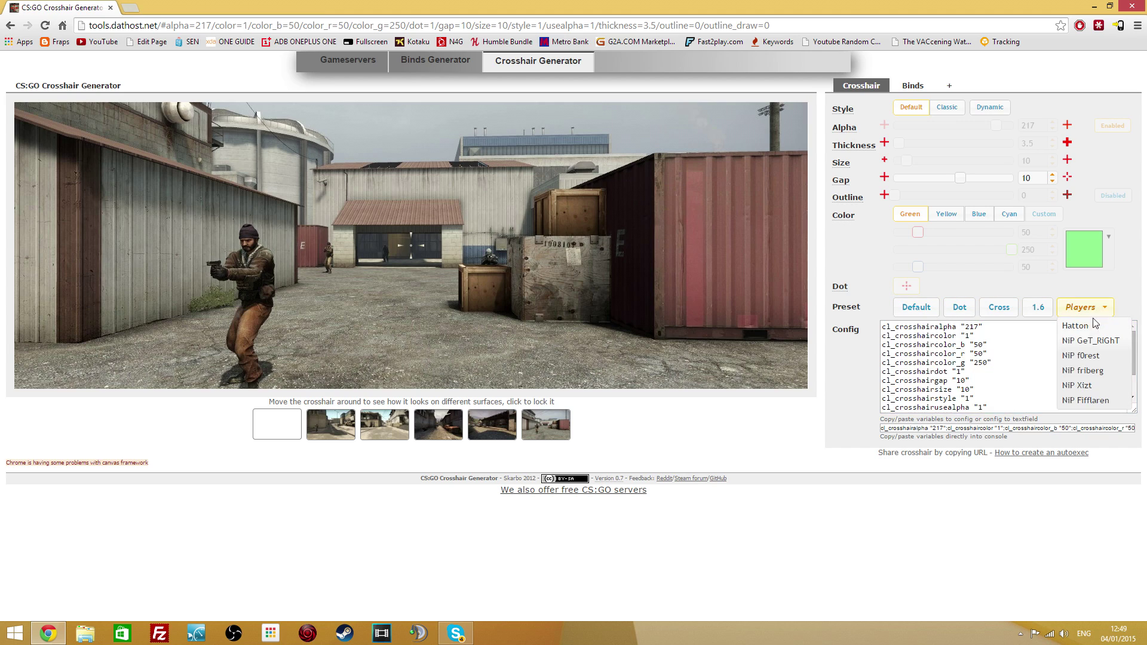
pyautogui.click(1077, 386)
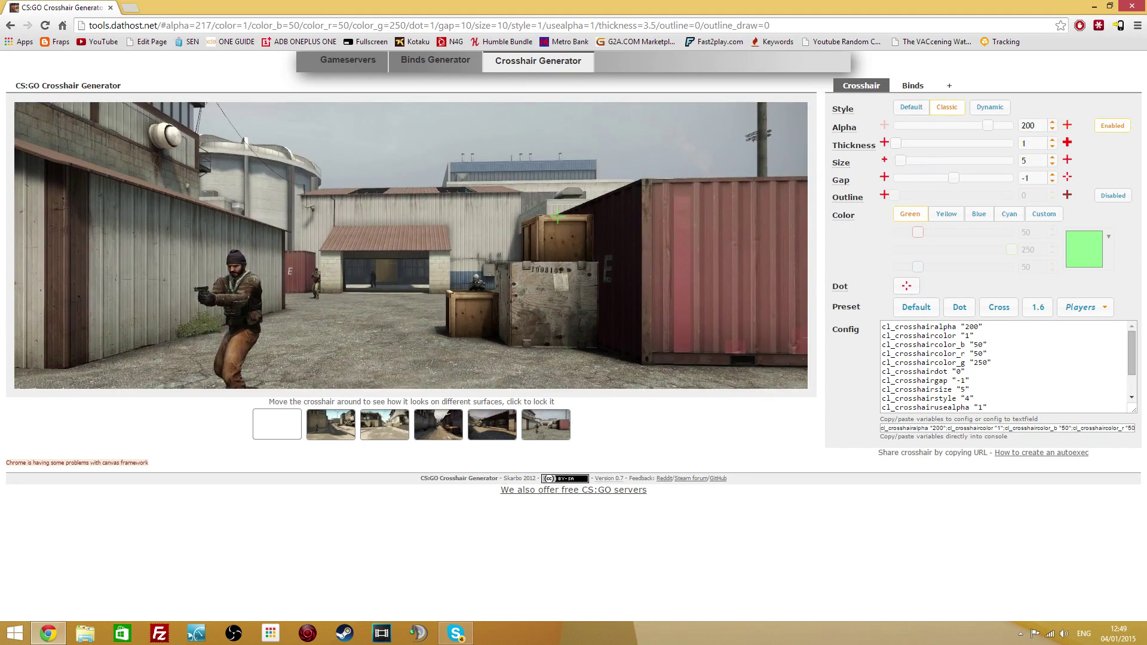
# - Copy the preset's entire console config, then bring up Steam's tray menu
pyautogui.moveTo(883, 325); pyautogui.dragTo(1004, 480)
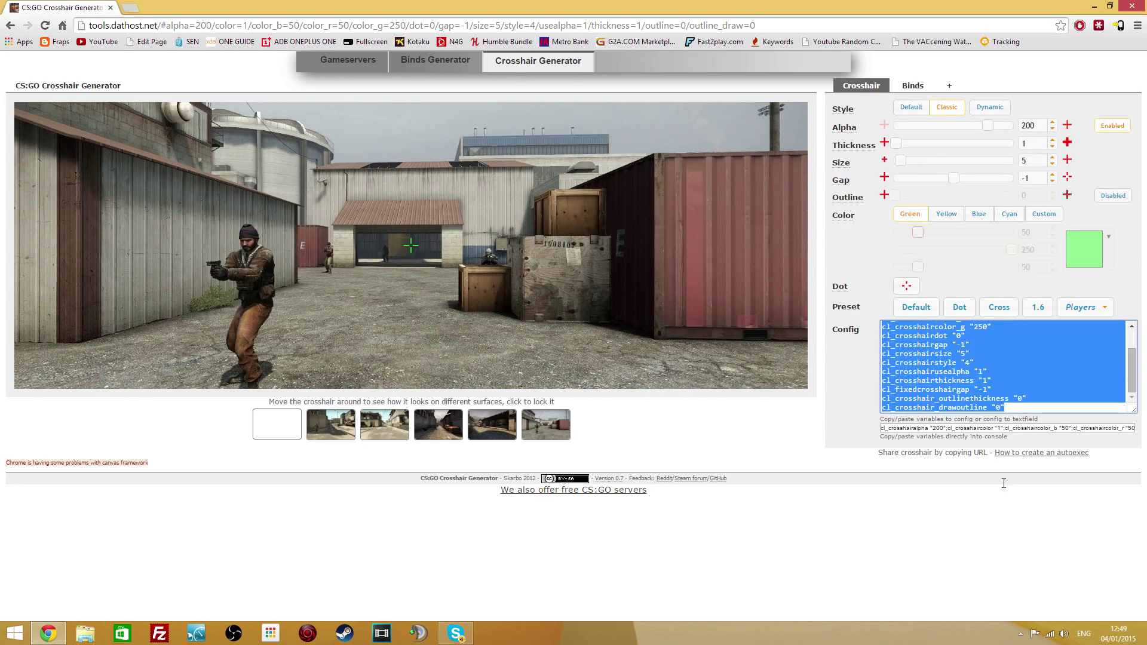
pyautogui.rightClick(1003, 385)
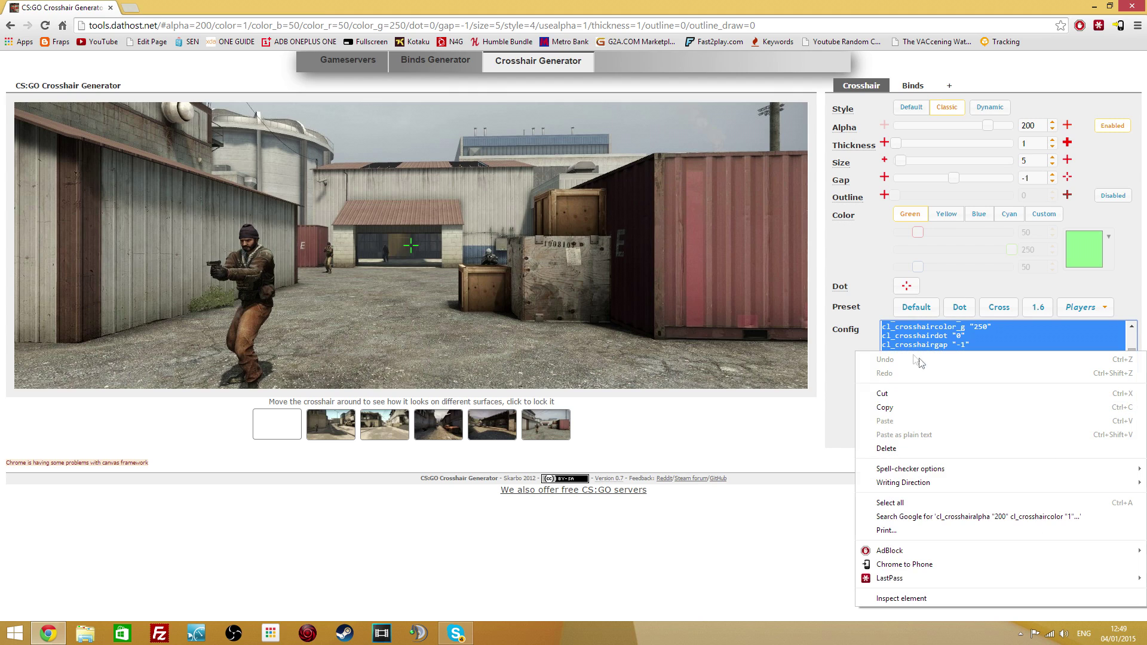
pyautogui.click(886, 409)
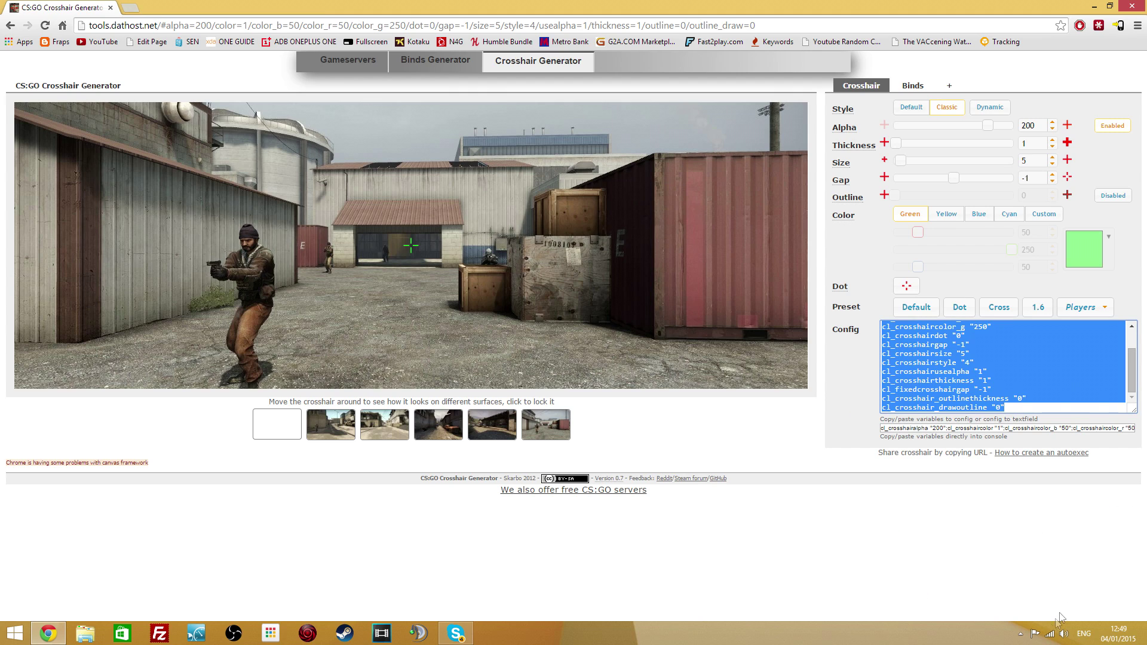
pyautogui.click(1020, 633)
pyautogui.rightClick(1020, 535)
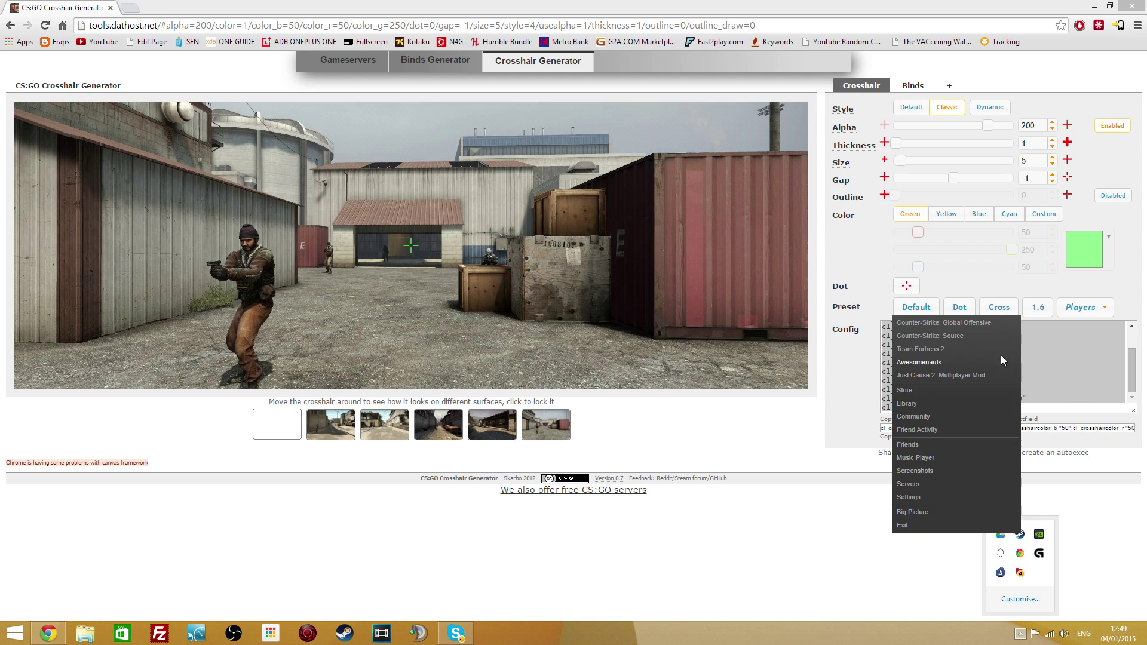
# - Launch Counter-Strike: Global Offensive from the Steam tray menu and open the developer console
pyautogui.click(957, 327)
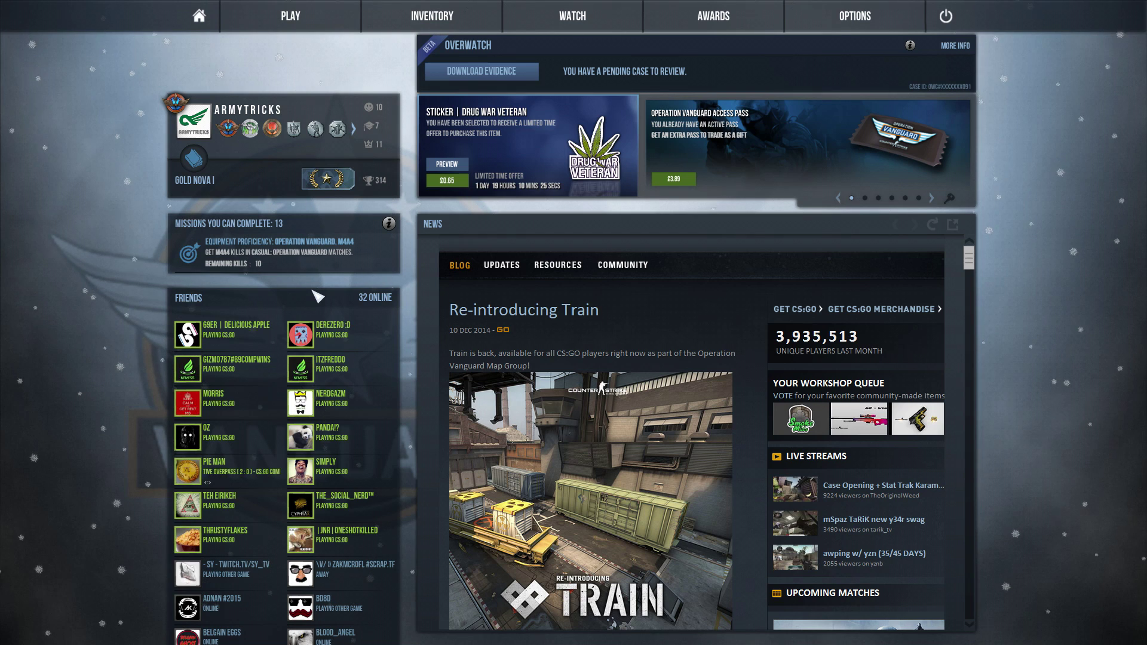
pyautogui.press('`')
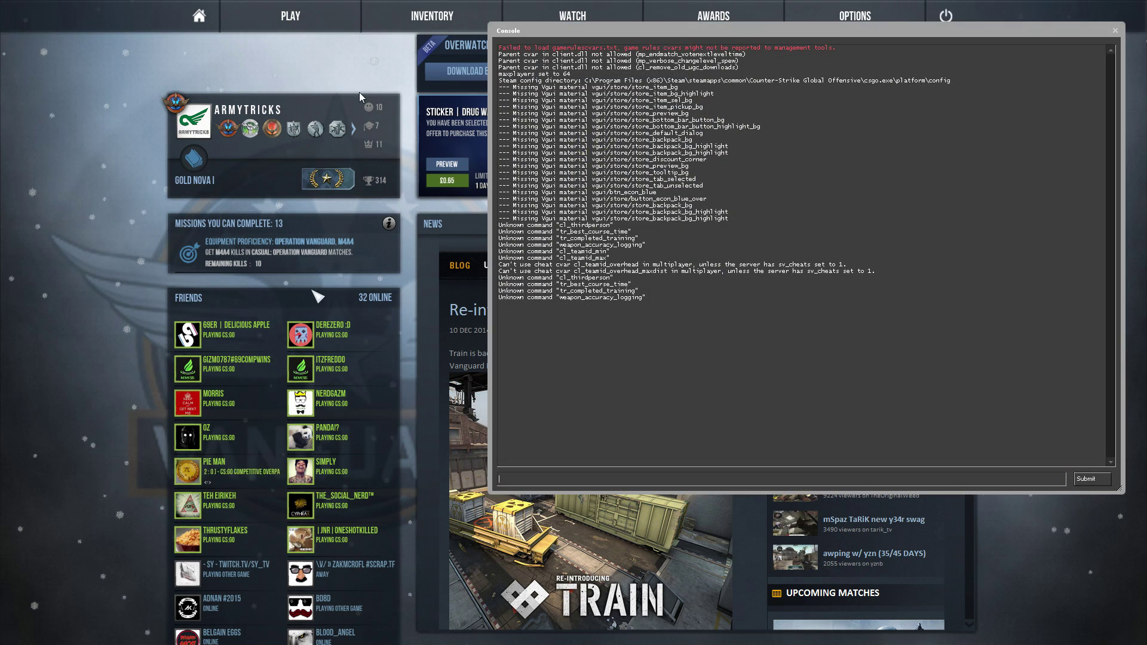
pyautogui.click(1115, 31)
pyautogui.moveTo(855, 27)
pyautogui.click(839, 100)
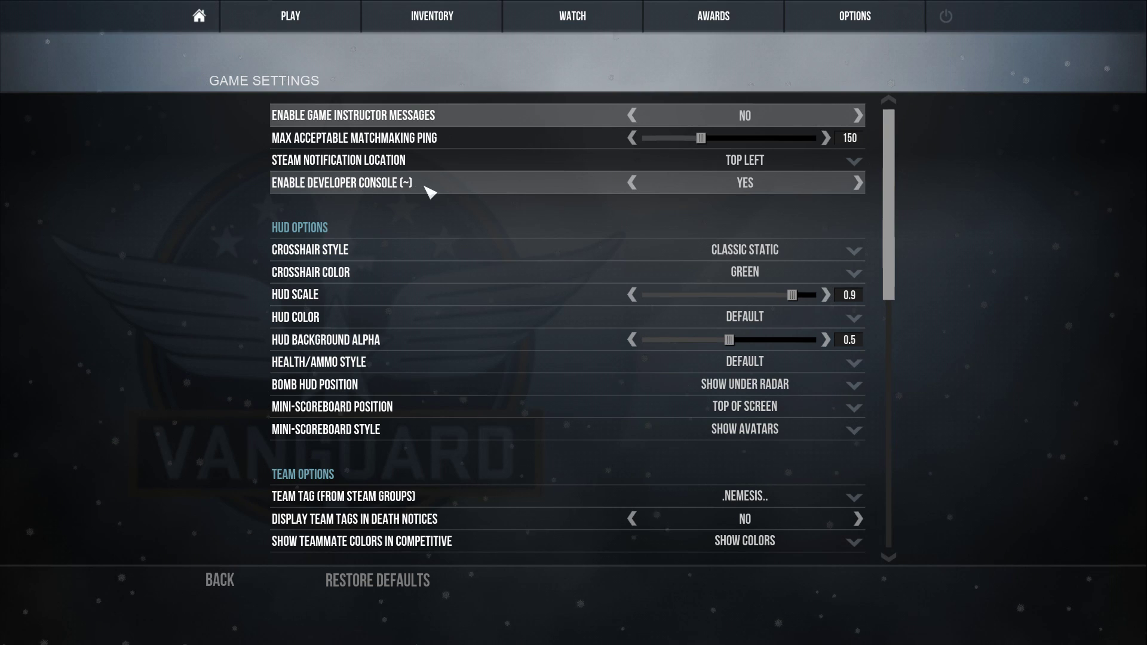
pyautogui.click(858, 183)
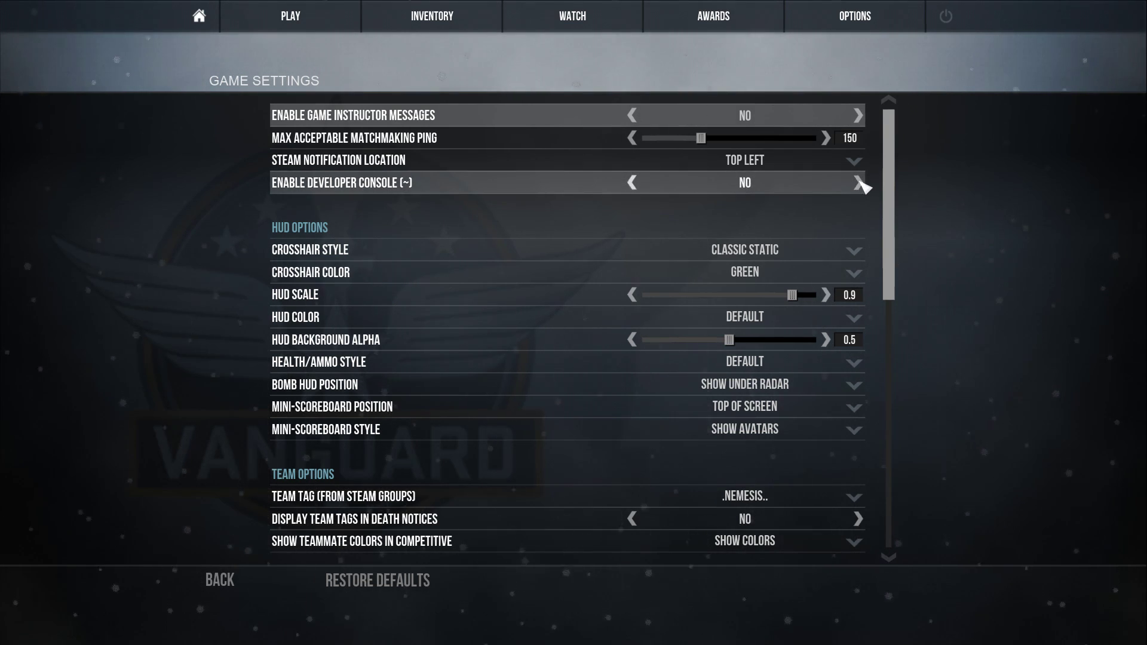
pyautogui.click(858, 182)
pyautogui.press('Escape')
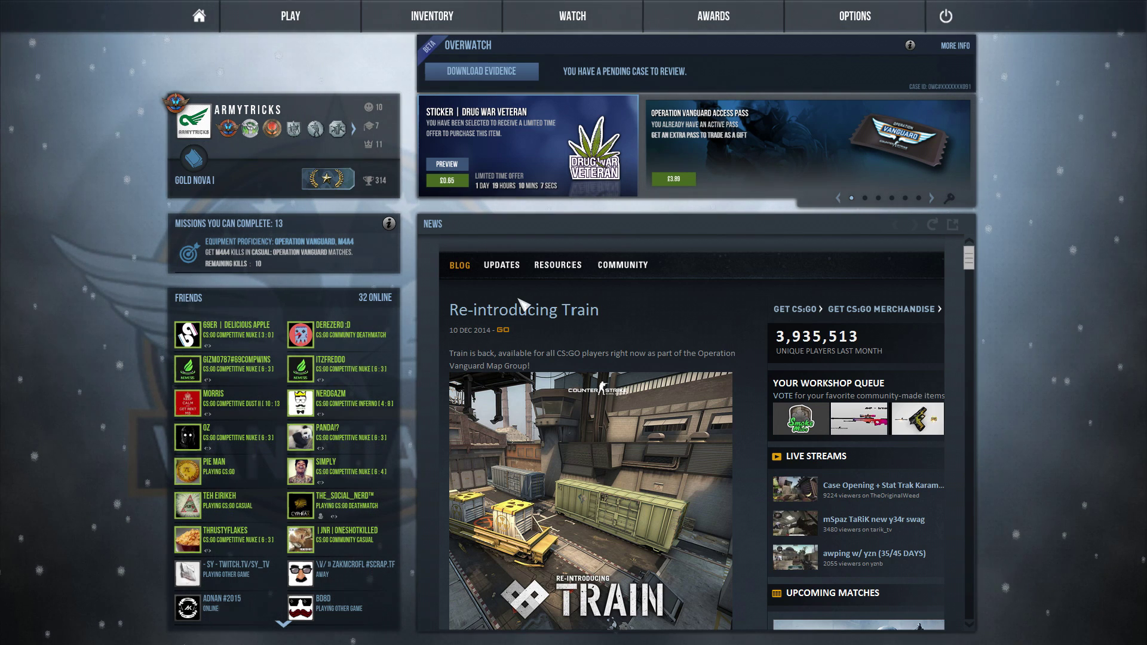
pyautogui.click(418, 8)
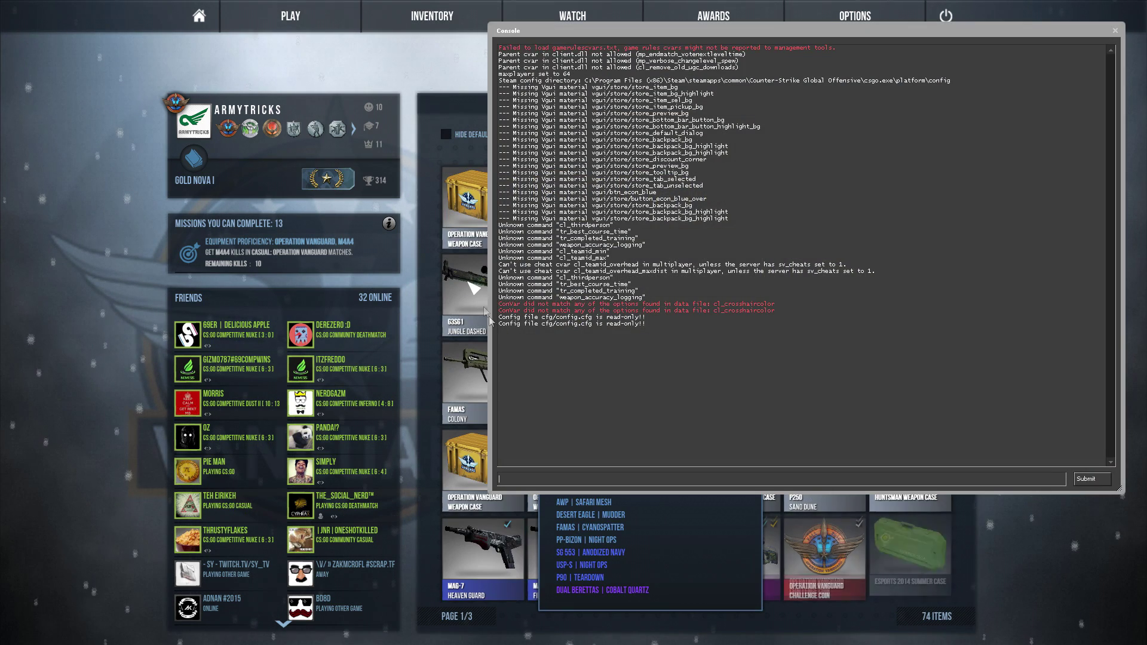
# - Paste the copied crosshair commands into the console, submit them, and close the console
pyautogui.rightClick(546, 482)
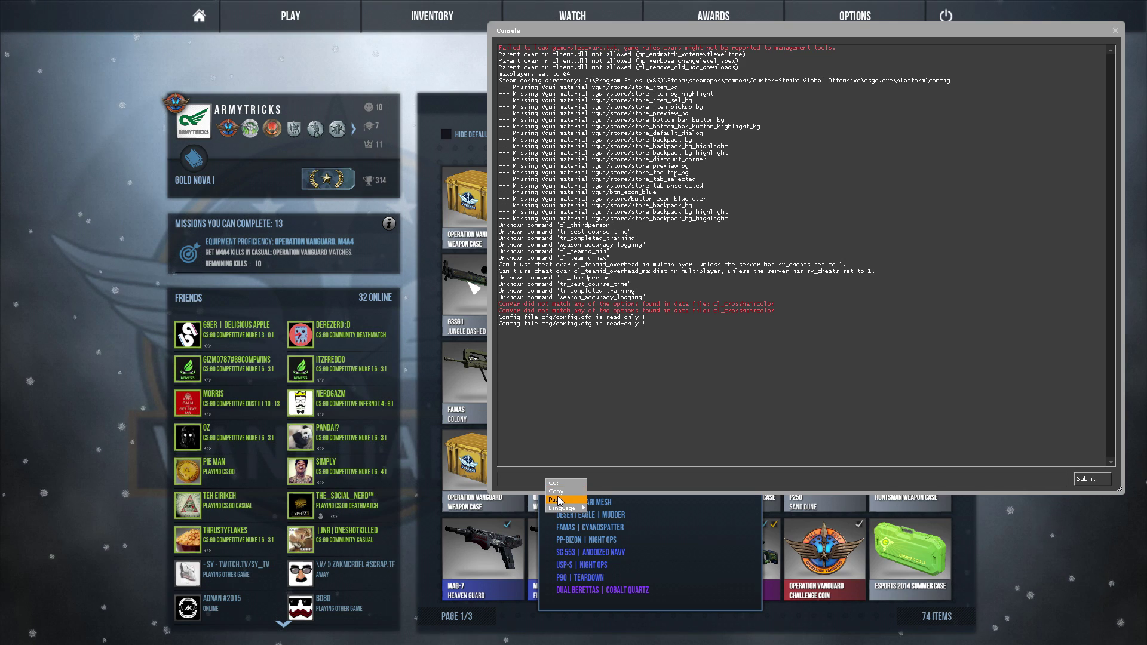
pyautogui.click(558, 499)
pyautogui.press('Return')
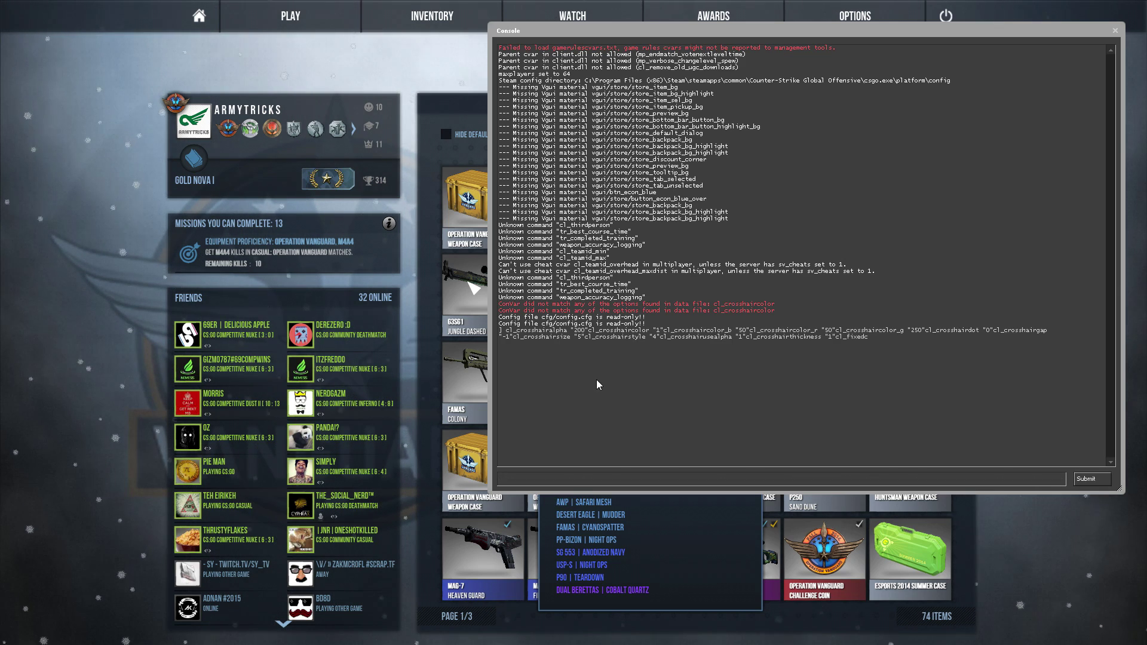
pyautogui.press('`')
pyautogui.click(276, 18)
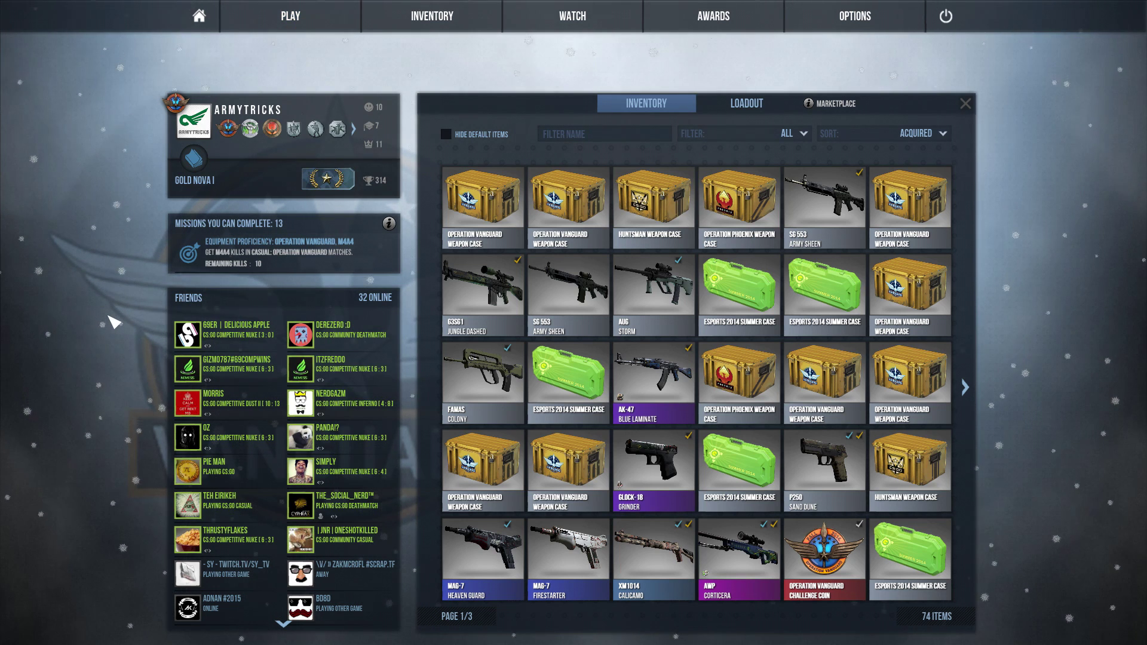
# - Launch the workshop map crashz' Crosshair Generator offline in Casual mode with No Bots
pyautogui.moveTo(289, 20)
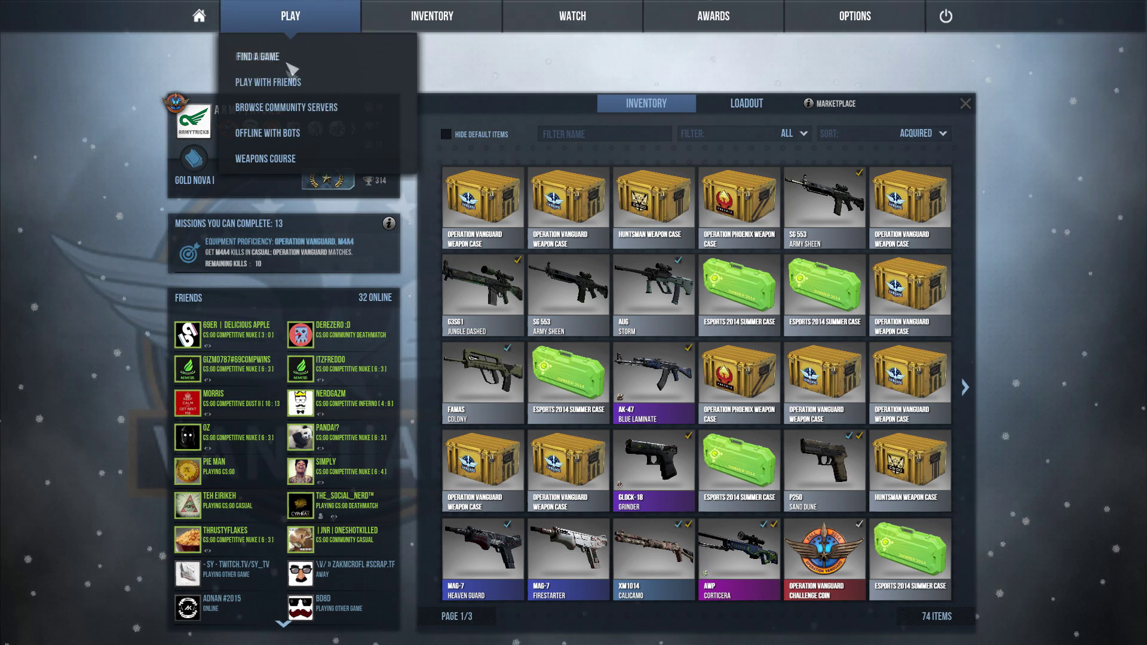
pyautogui.click(285, 135)
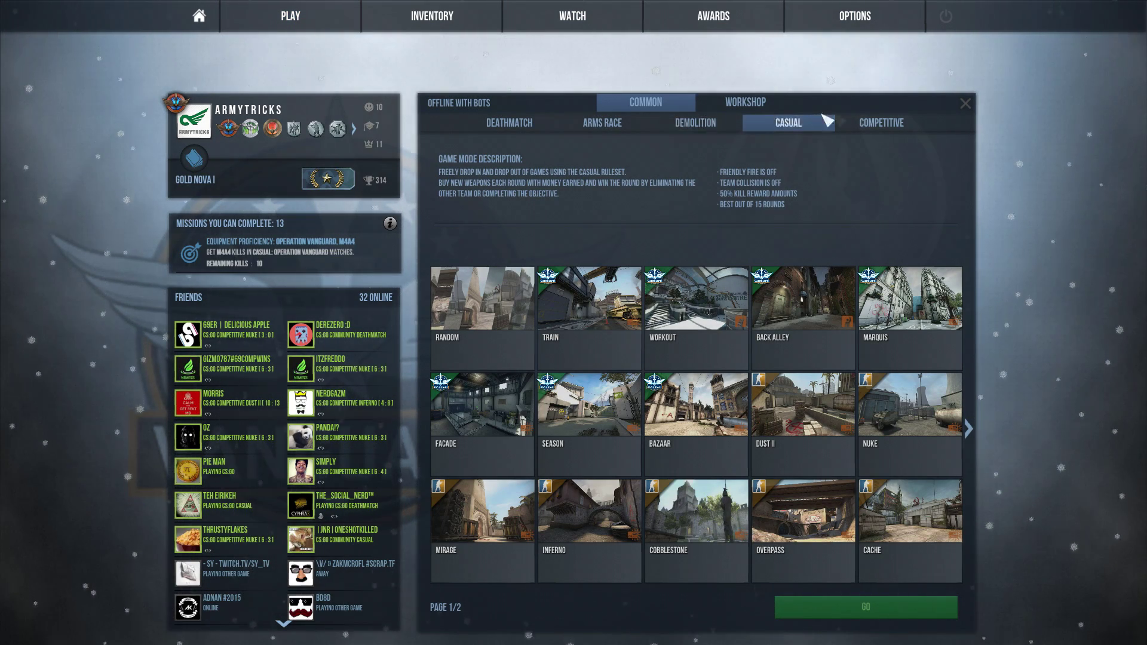
pyautogui.click(735, 105)
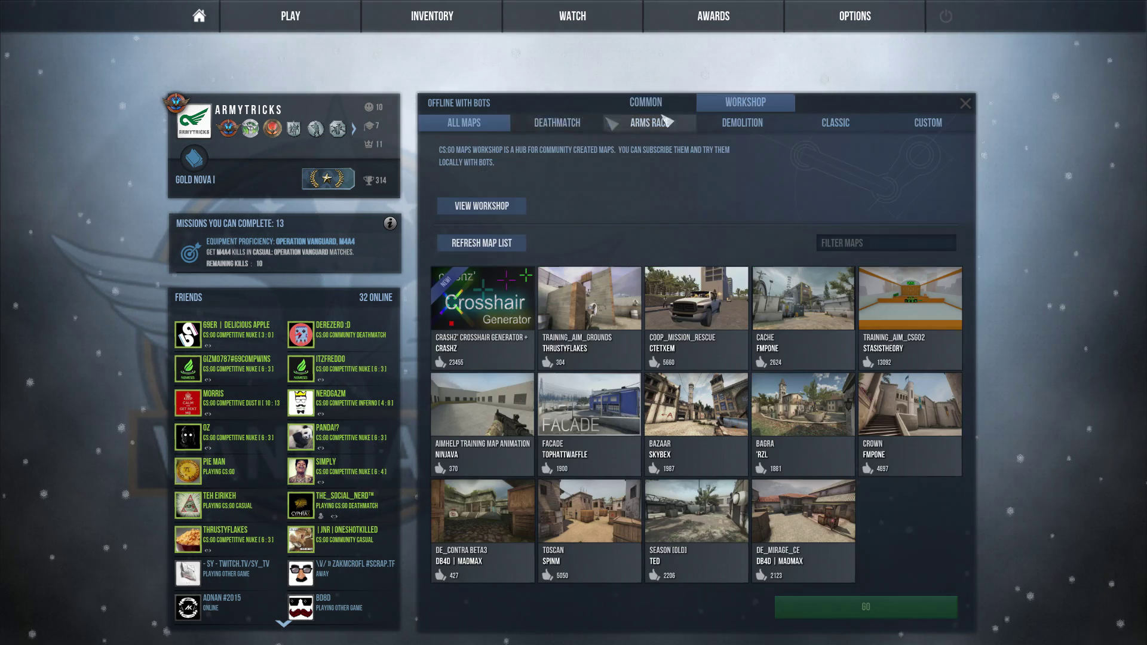
pyautogui.click(449, 352)
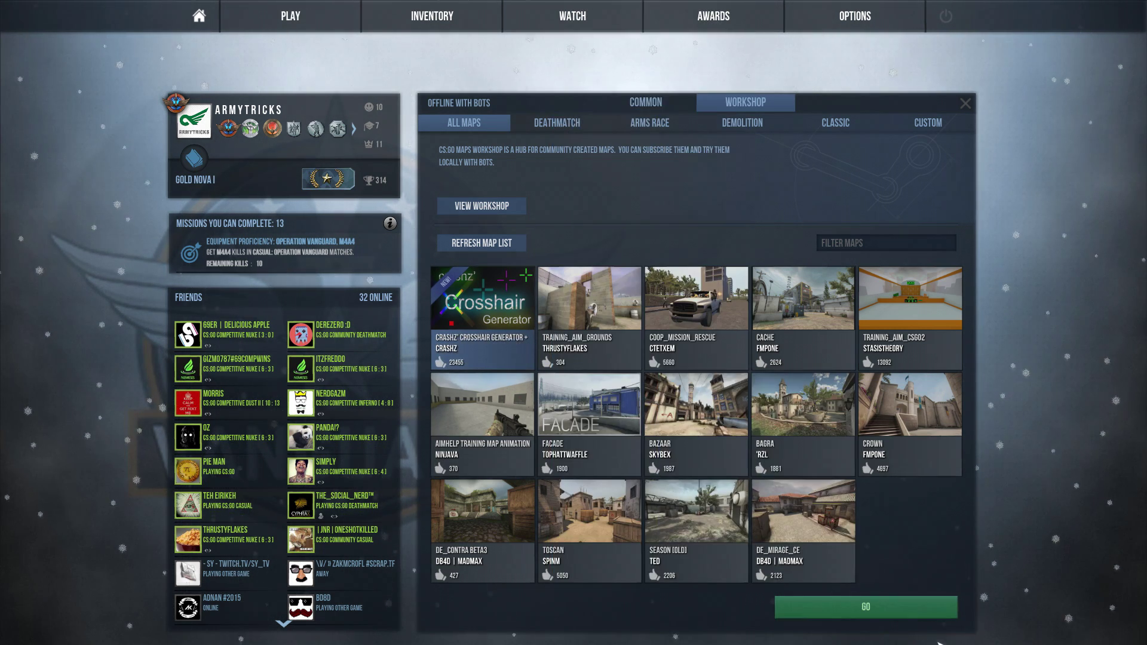
pyautogui.click(872, 612)
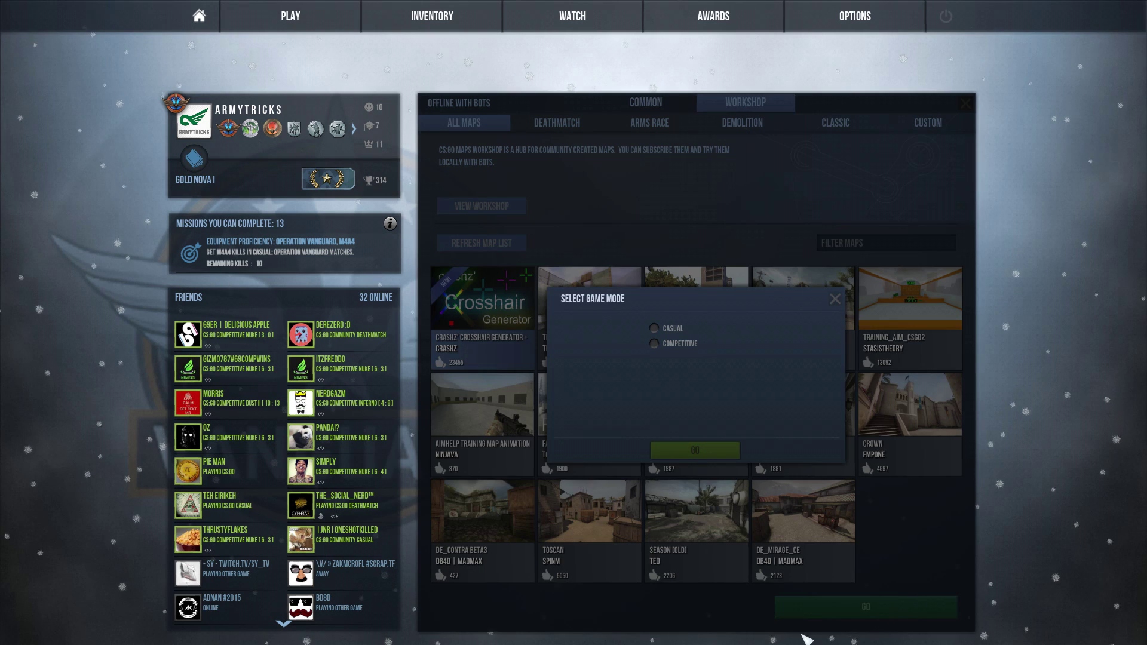
pyautogui.click(669, 329)
pyautogui.click(694, 452)
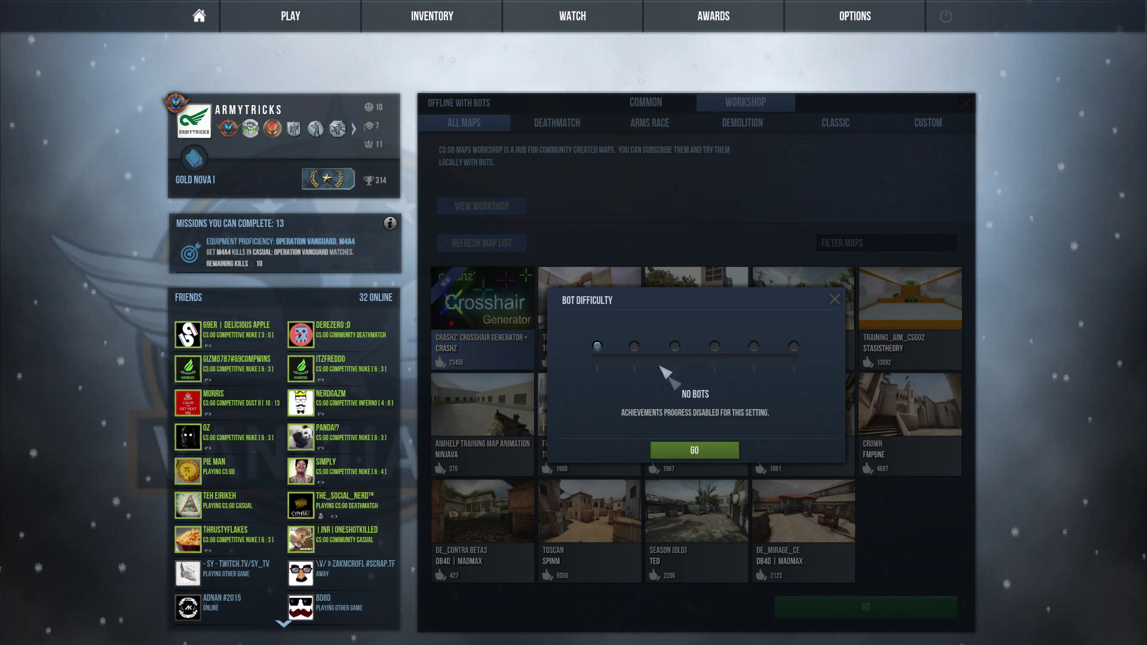
pyautogui.click(711, 450)
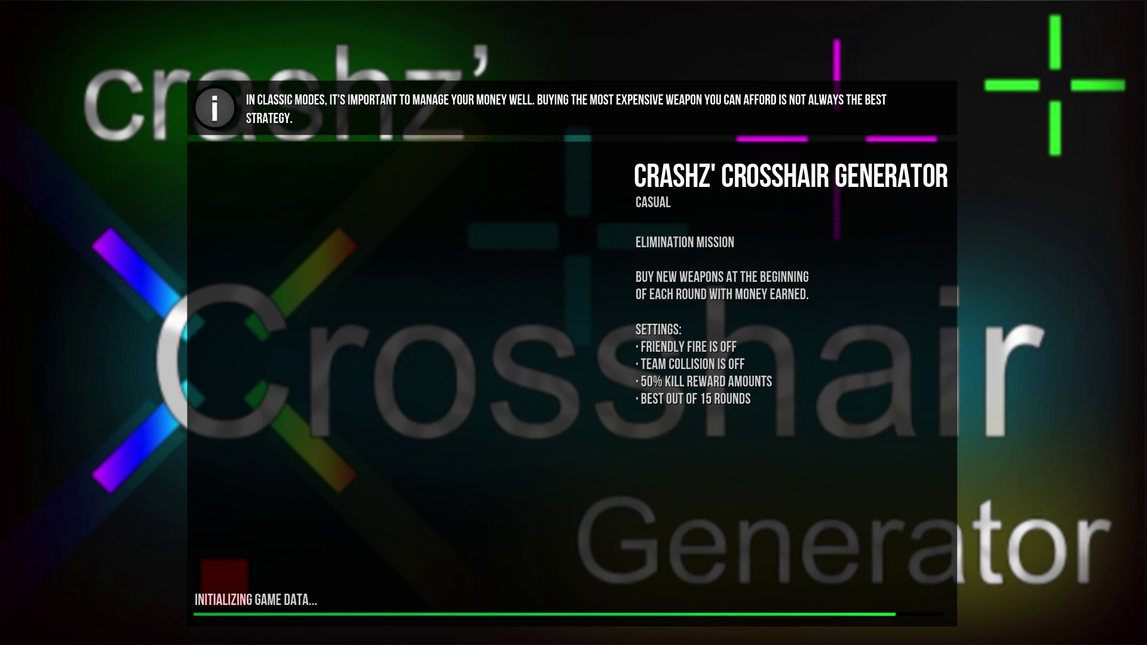
# - Continue past the finished loading screen and join the Terrorist team
pyautogui.click(297, 601)
pyautogui.click(749, 382)
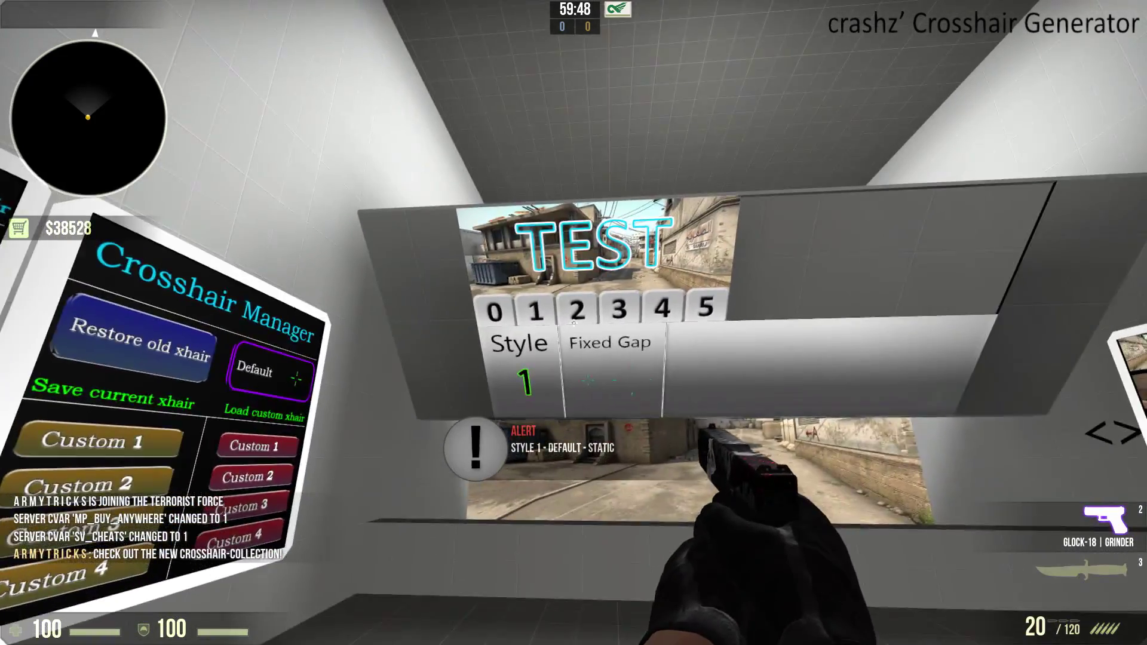
# - Cycle through crosshair styles 1–3, previewing the fixed gap, outline, gap and thickness tiles
pyautogui.click(573, 322)
pyautogui.click(574, 322)
pyautogui.click(574, 323)
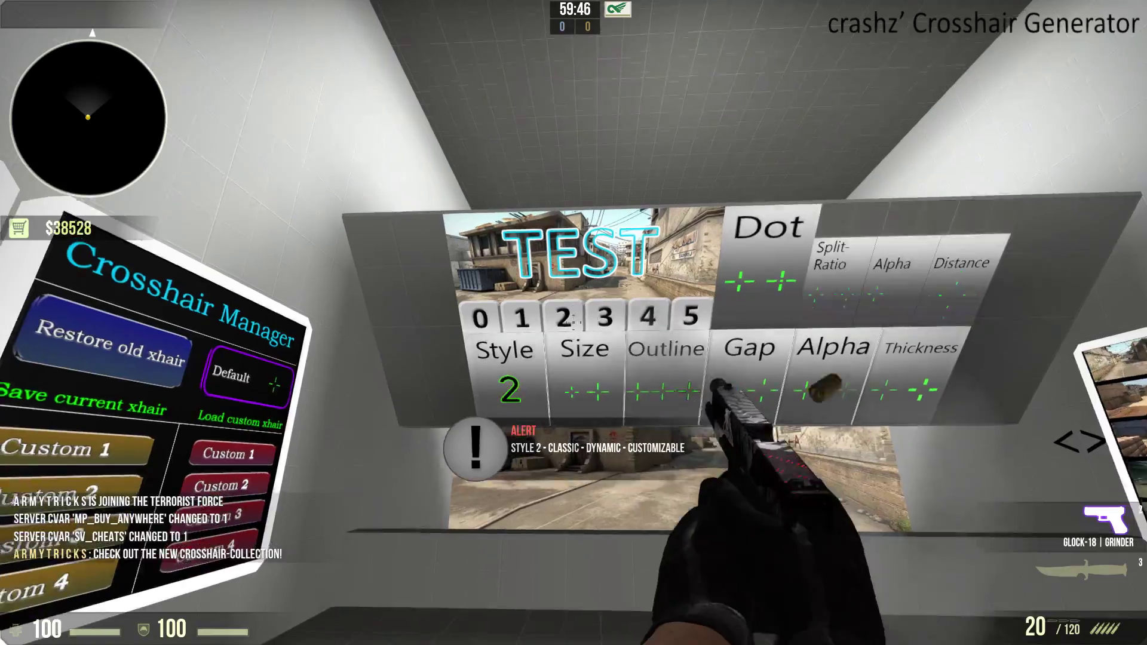
pyautogui.click(574, 322)
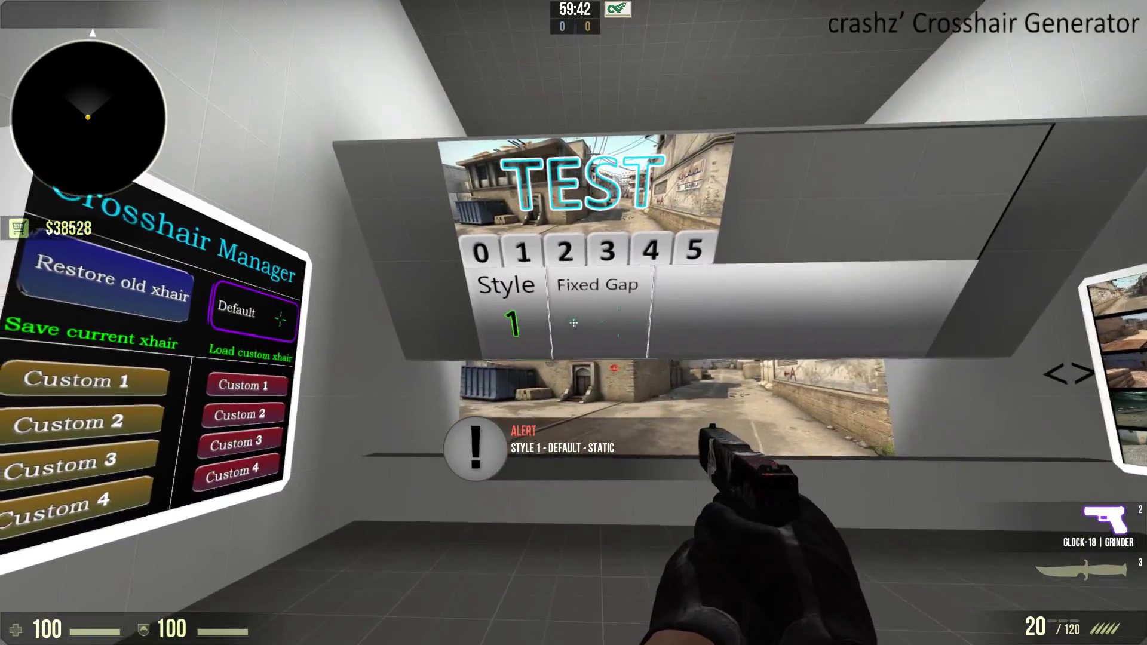
pyautogui.click(574, 323)
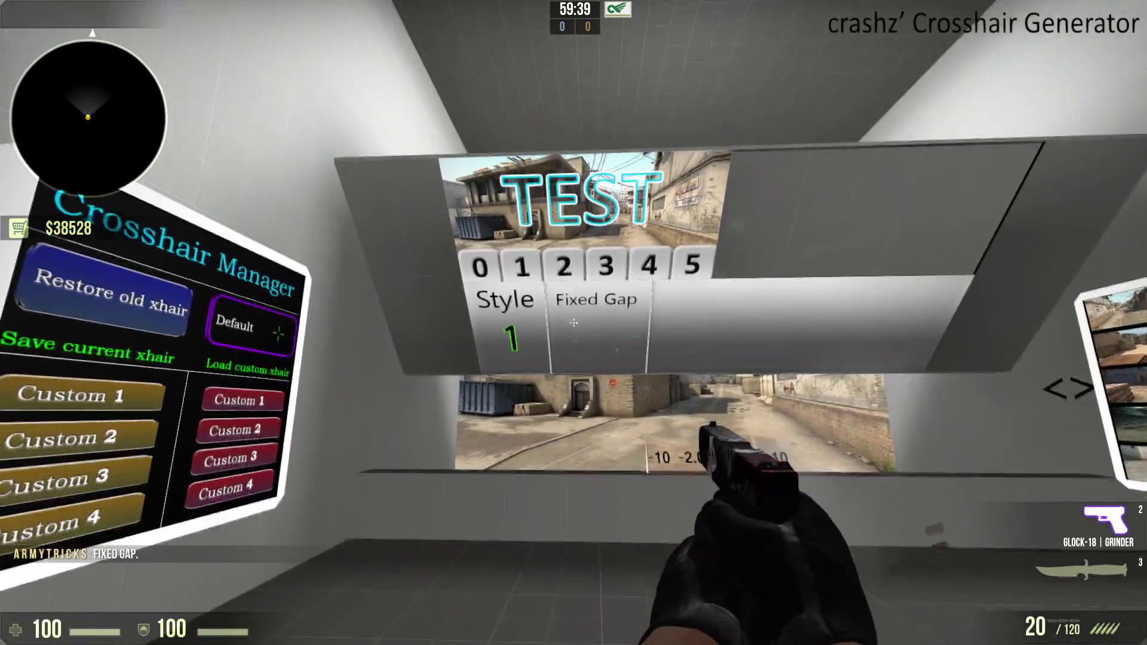
pyautogui.click(573, 323)
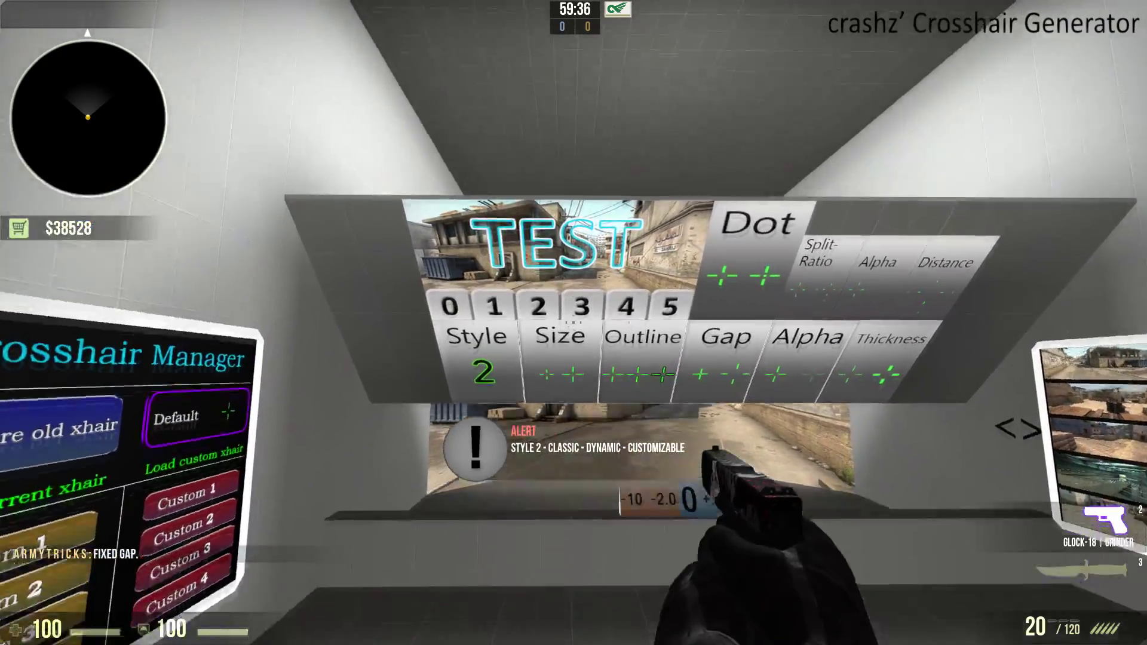
pyautogui.click(574, 323)
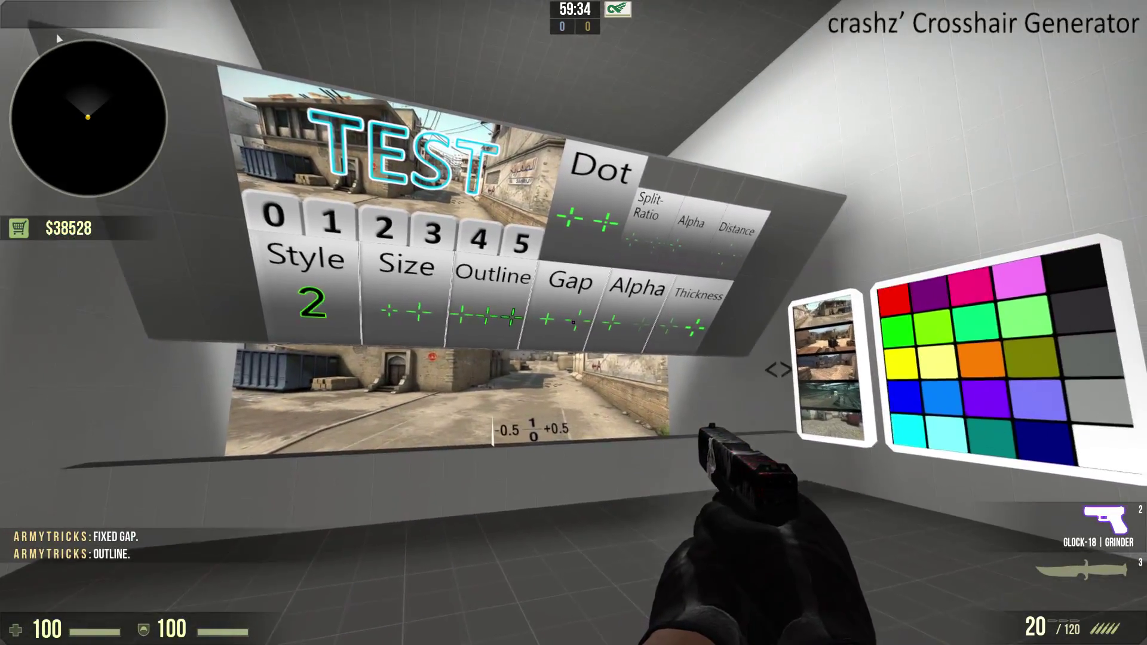
pyautogui.click(573, 322)
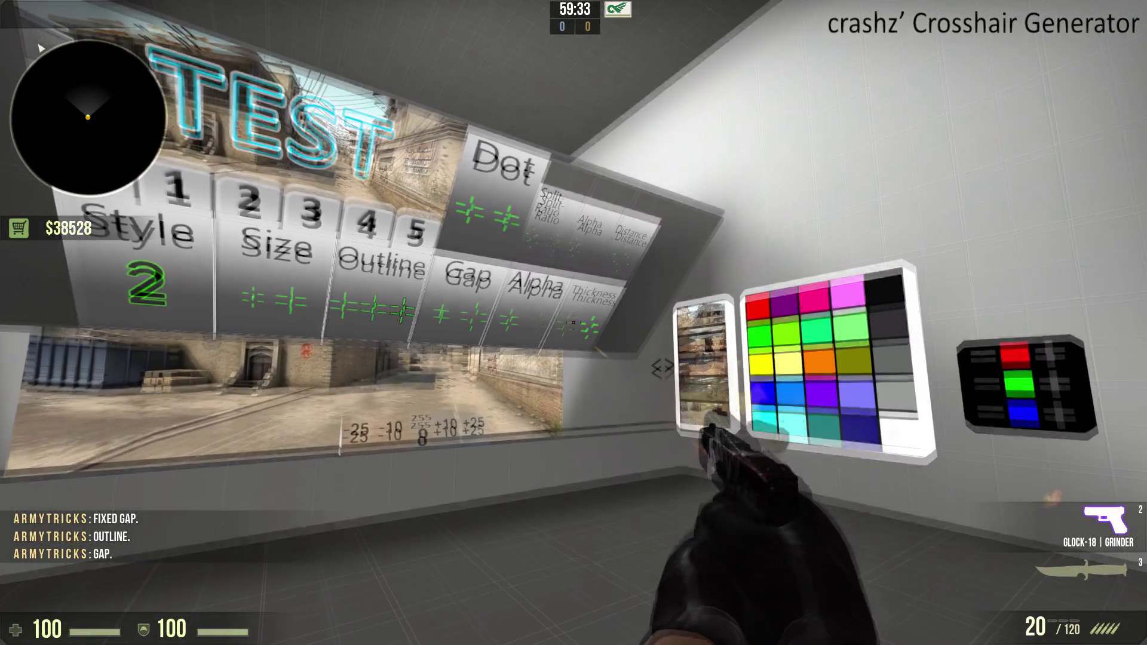
pyautogui.click(573, 323)
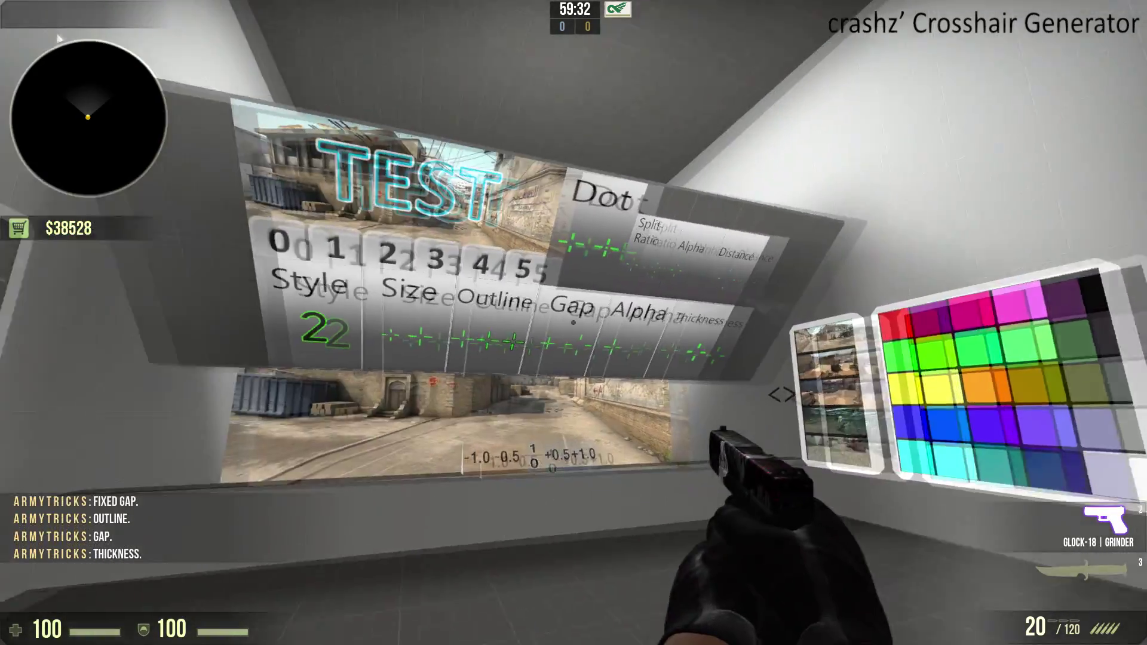
pyautogui.click(573, 322)
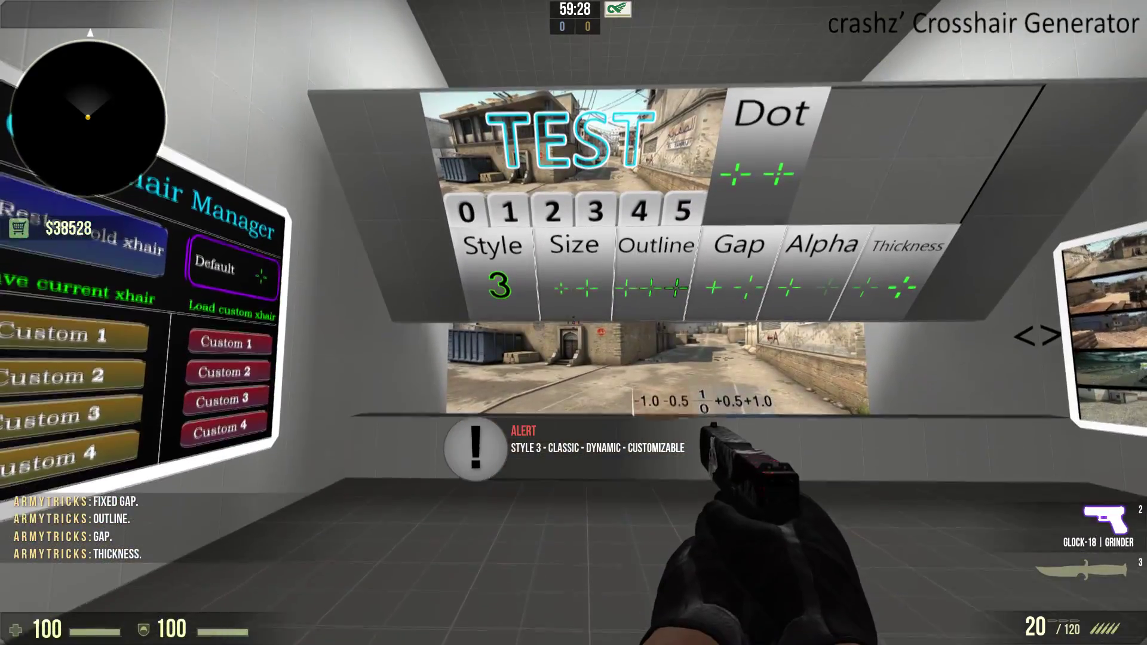
# - Compare styles 4 and 5, settle on style 5, and preview its size, outline and gap
pyautogui.press('s')
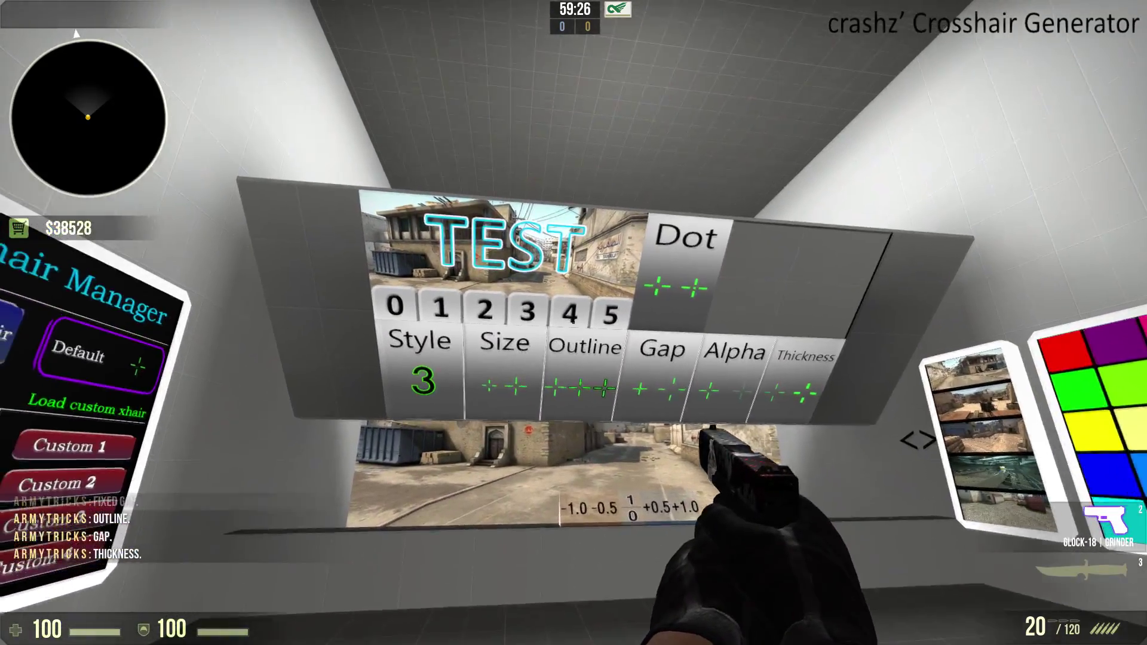
pyautogui.click(573, 323)
pyautogui.click(574, 322)
pyautogui.click(573, 323)
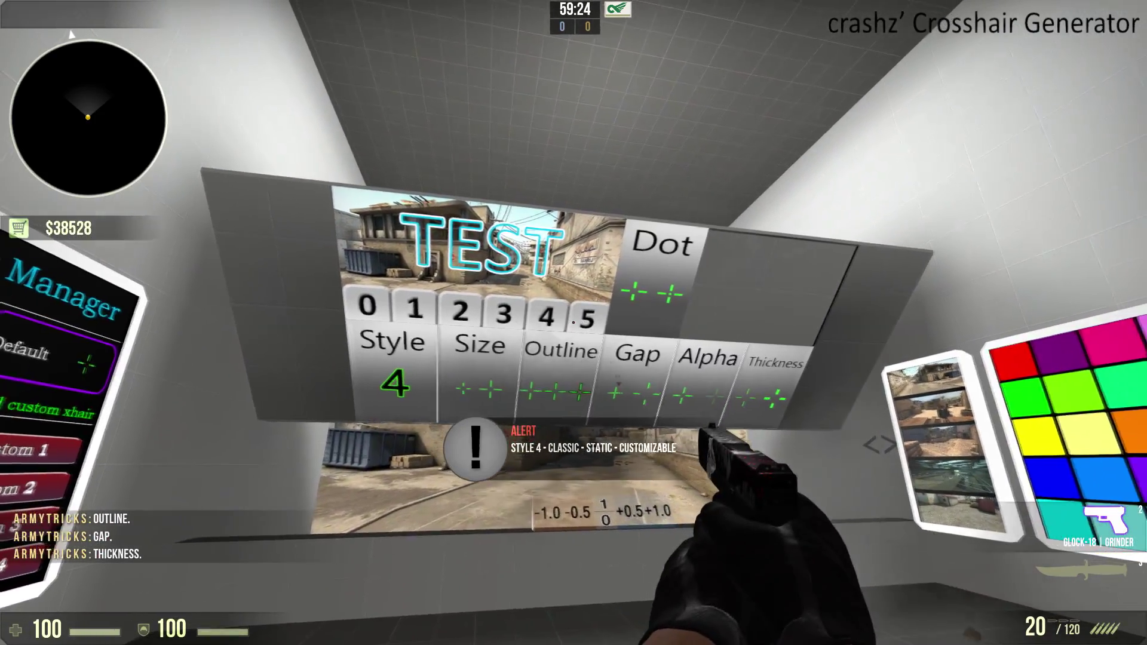
pyautogui.click(573, 323)
pyautogui.click(573, 322)
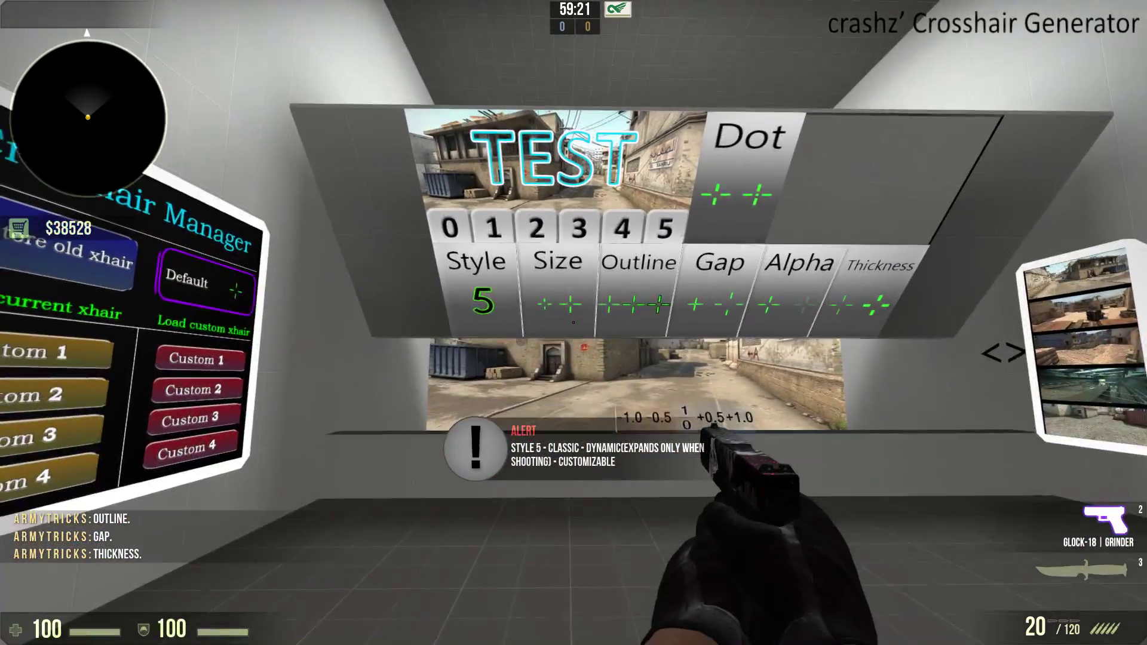
pyautogui.click(573, 323)
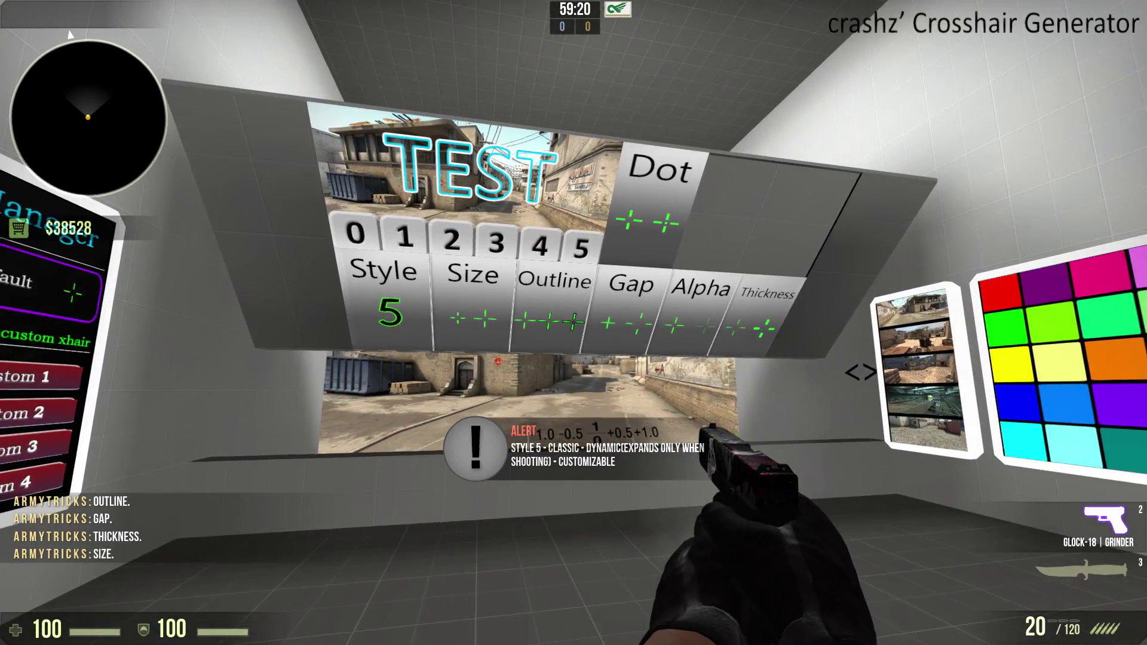
pyautogui.click(573, 323)
pyautogui.press('w')
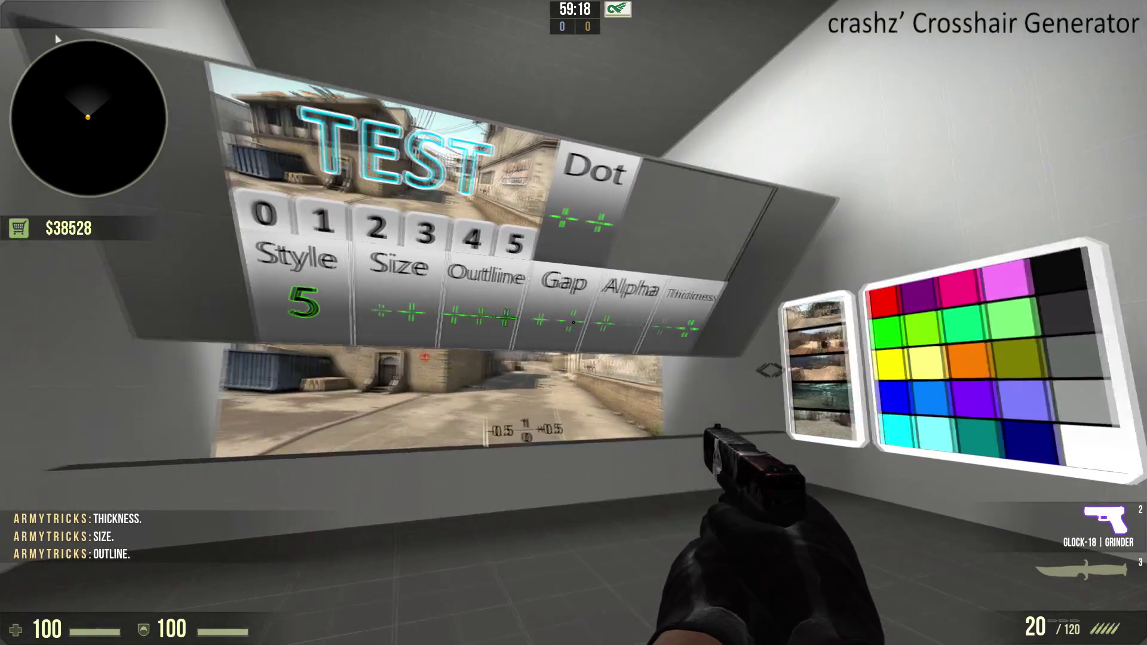
pyautogui.click(574, 322)
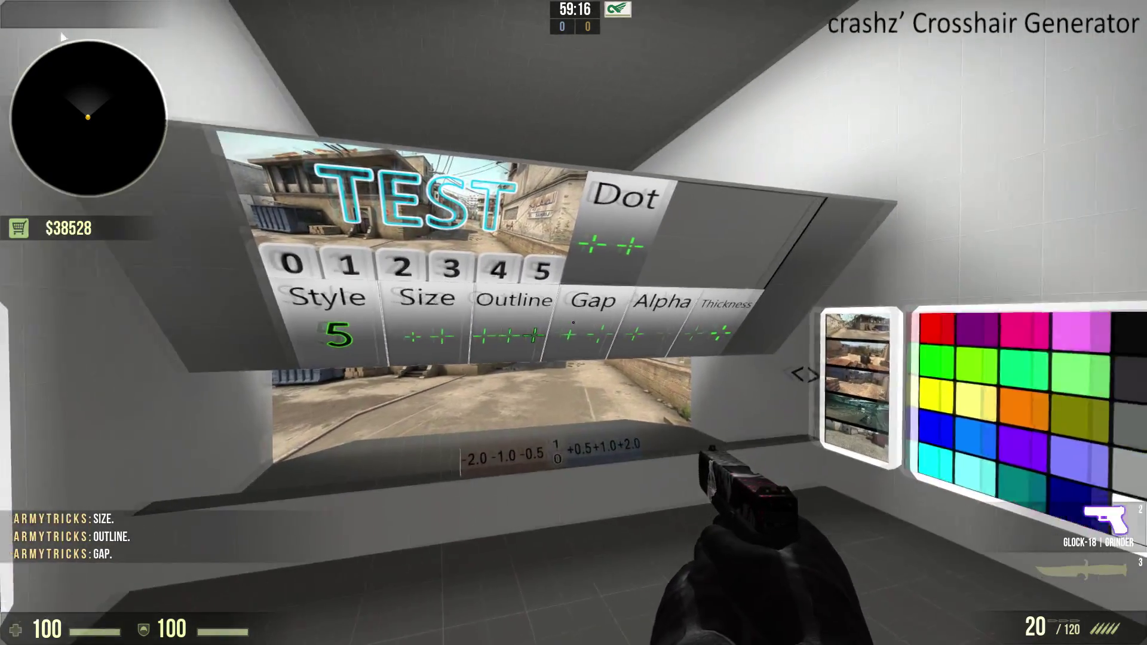
pyautogui.press('w')
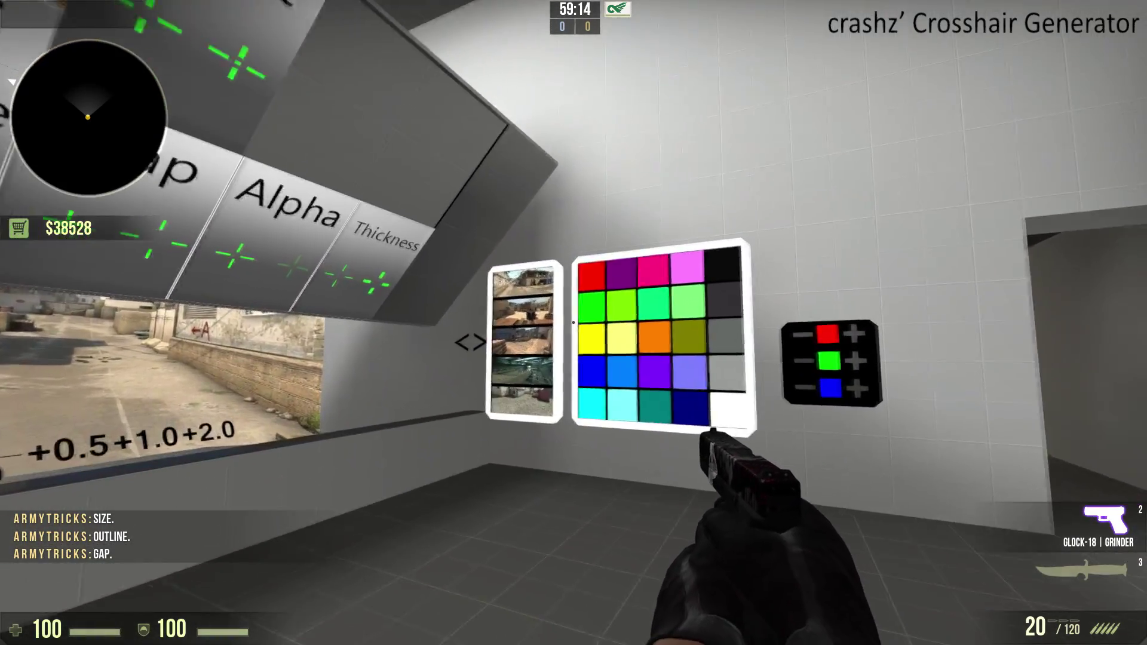
# - Walk up to the colour palette and on toward the map thumbnail panel
pyautogui.press('w')
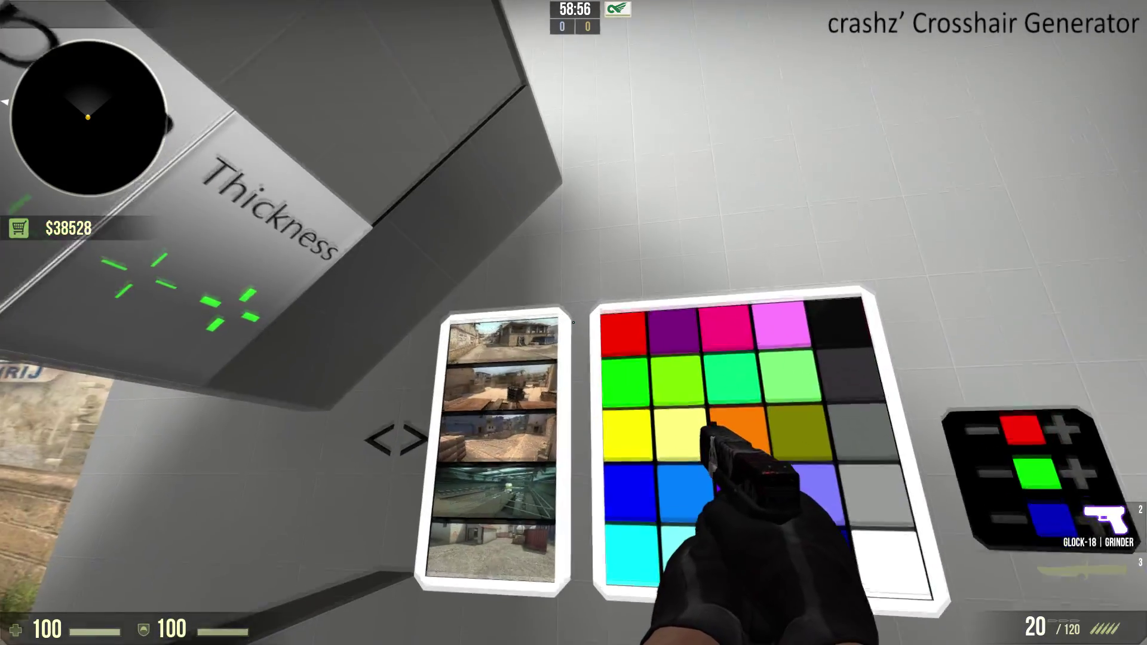
pyautogui.press('w')
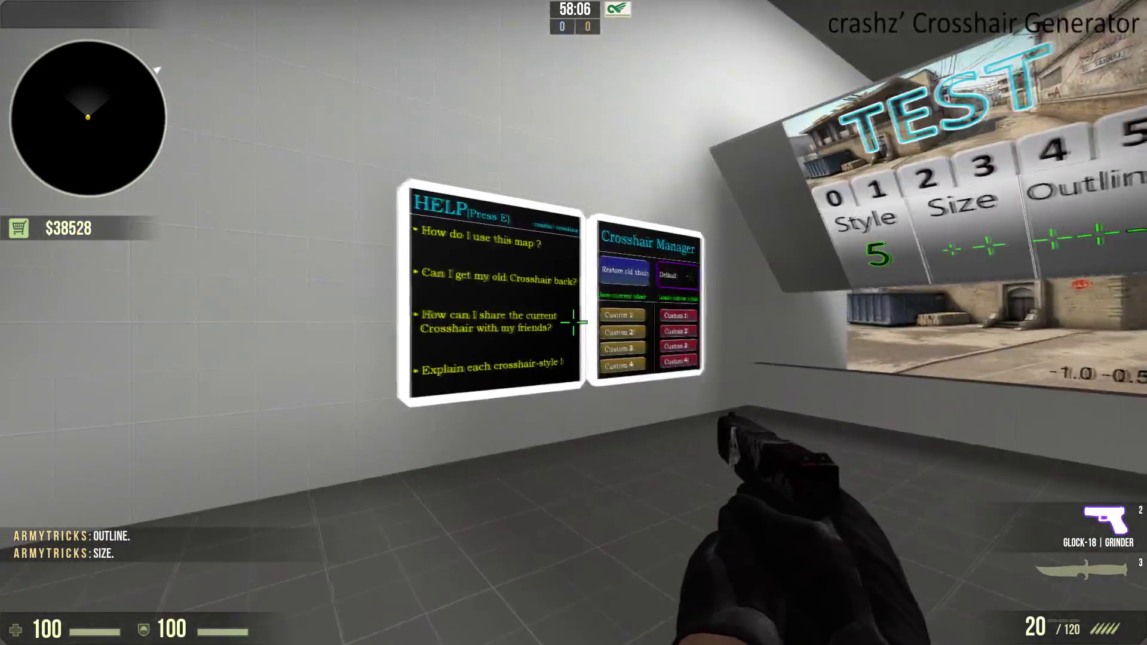
# - With the knife out, restore the old crosshair at the Crosshair Manager board
pyautogui.press('3')
pyautogui.press('w')
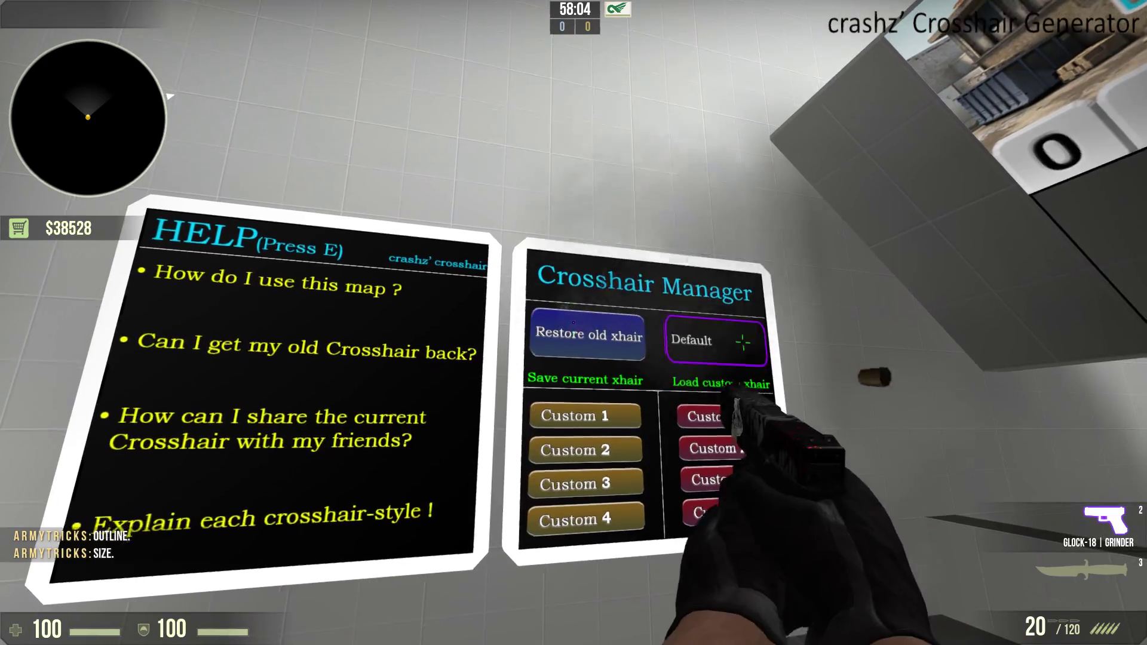
pyautogui.press('e')
# - Walk back and forth in front of the street-scene opening to look over the test area
pyautogui.press('s')
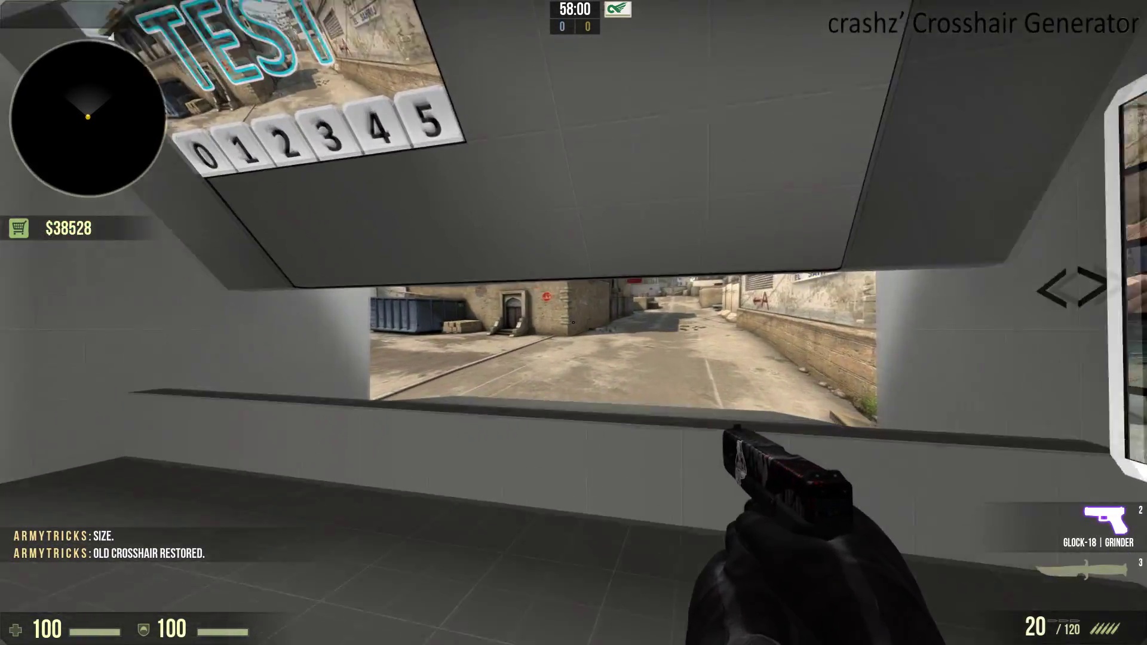
pyautogui.press('w')
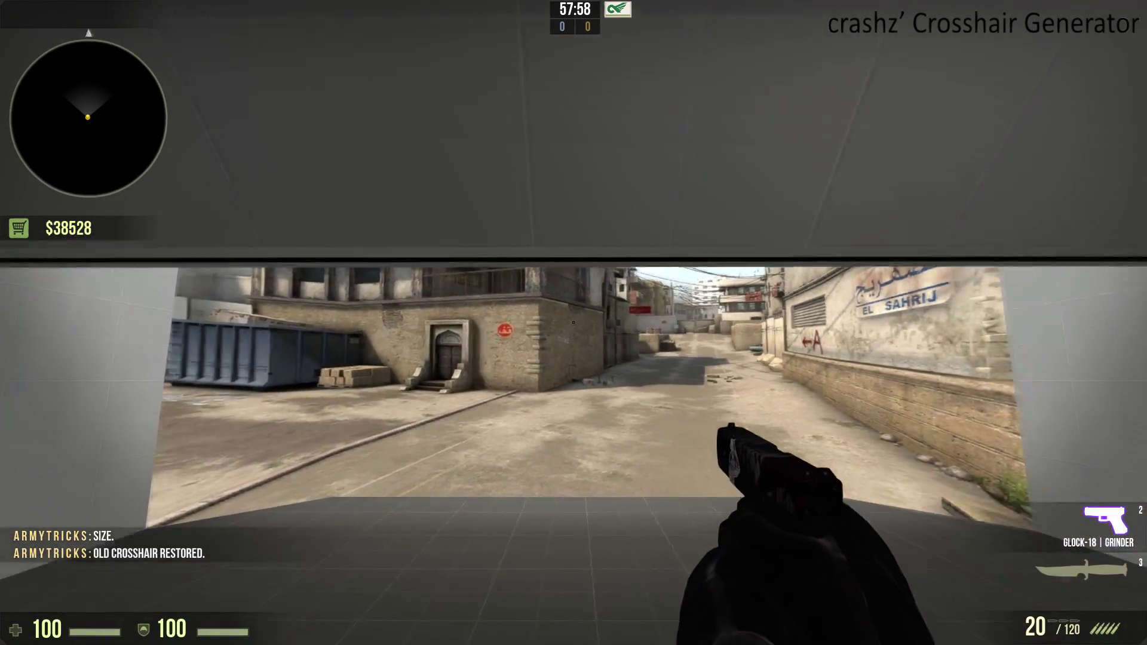
pyautogui.press('s')
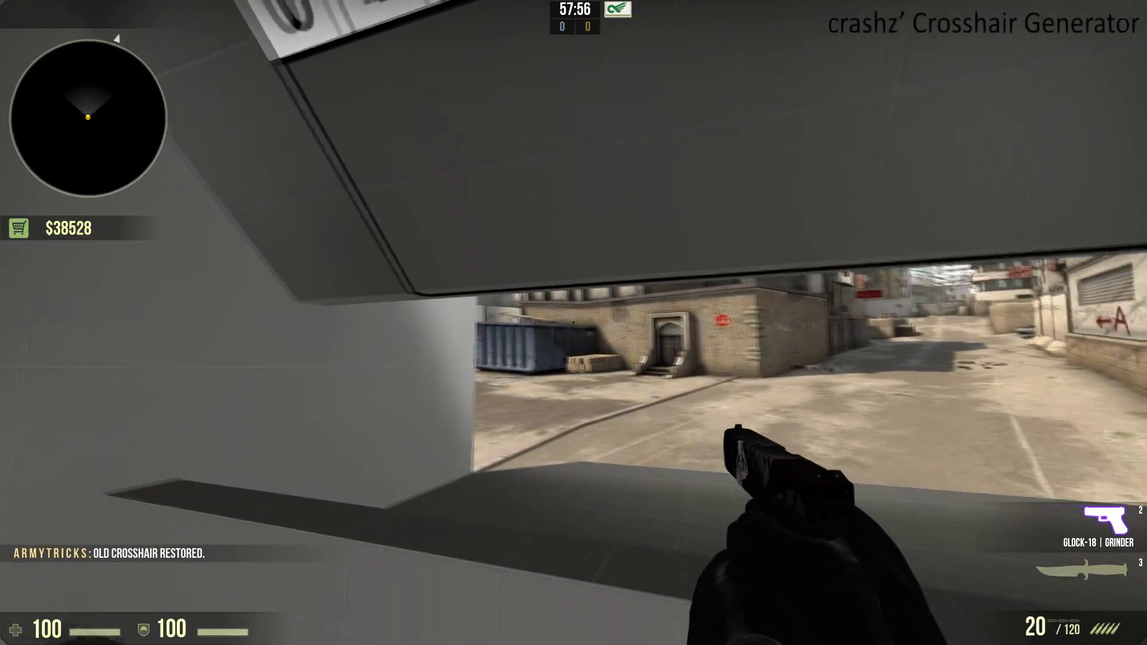
pyautogui.press('s')
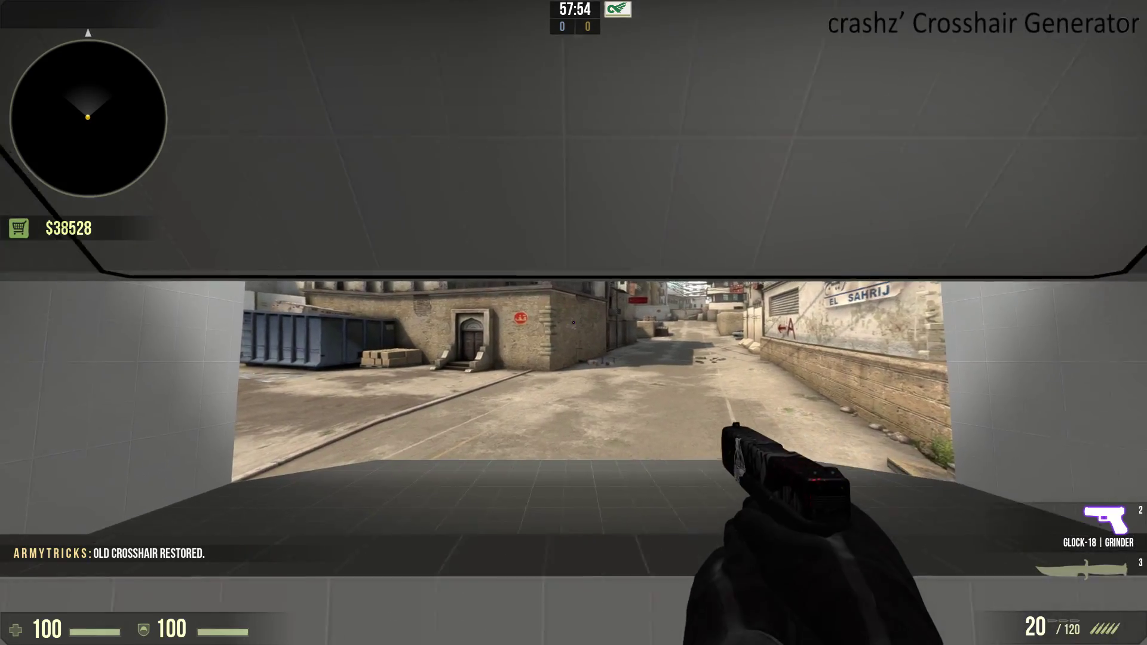
pyautogui.press('w')
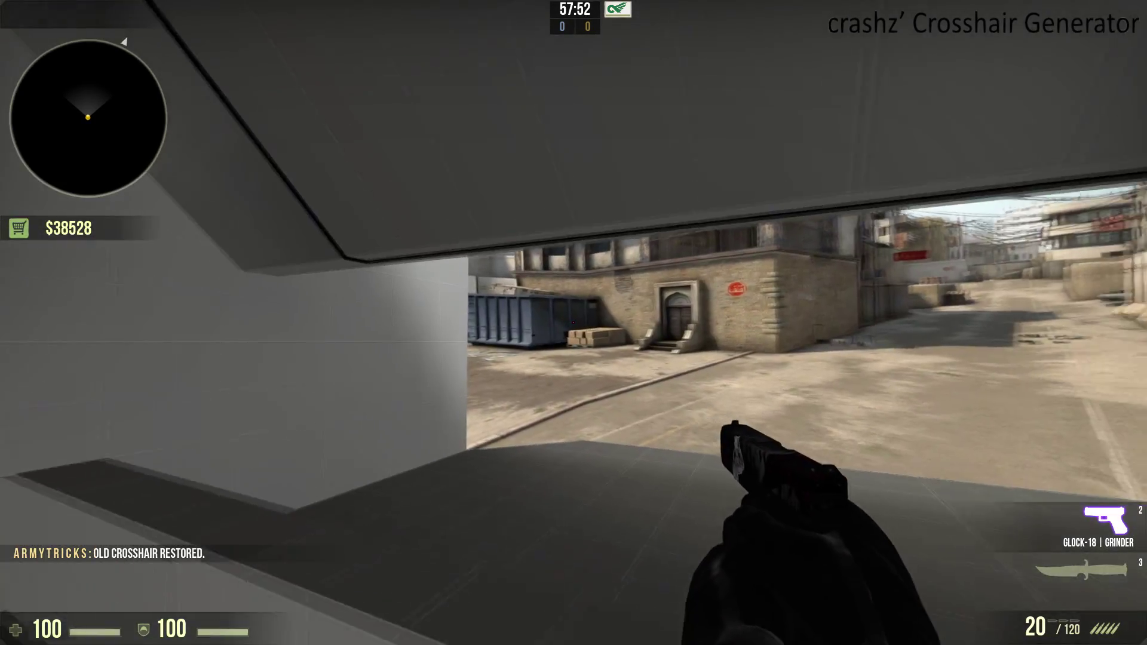
pyautogui.press('s')
pyautogui.press('s')
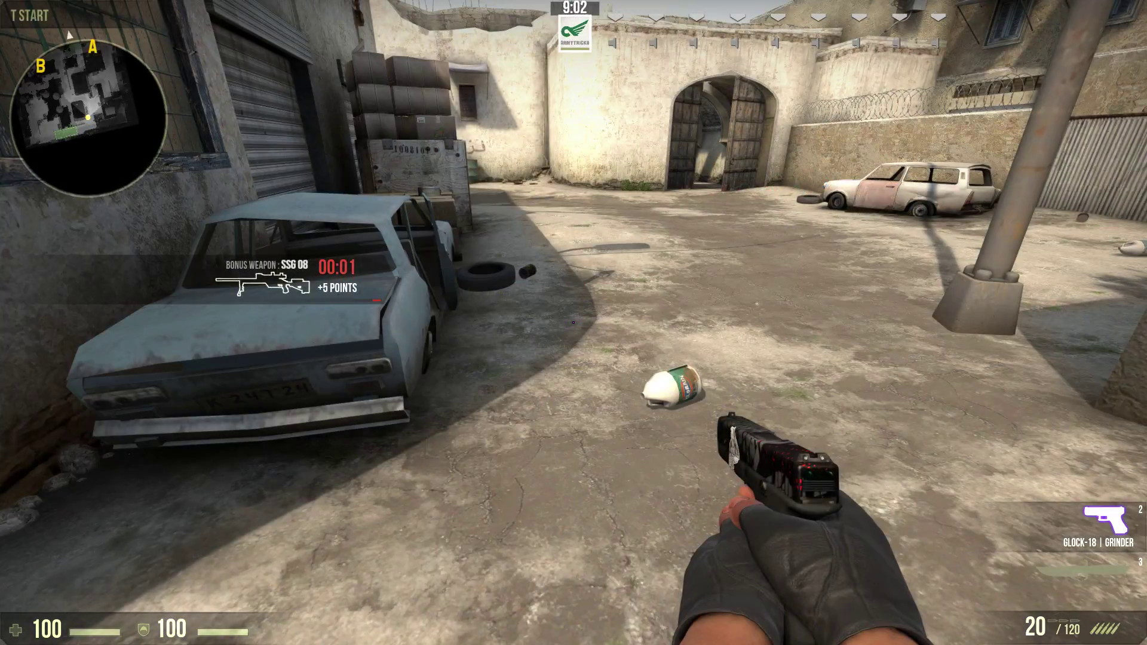
# - Walk past the blue car by the wall out to Outside Long
pyautogui.press('w')
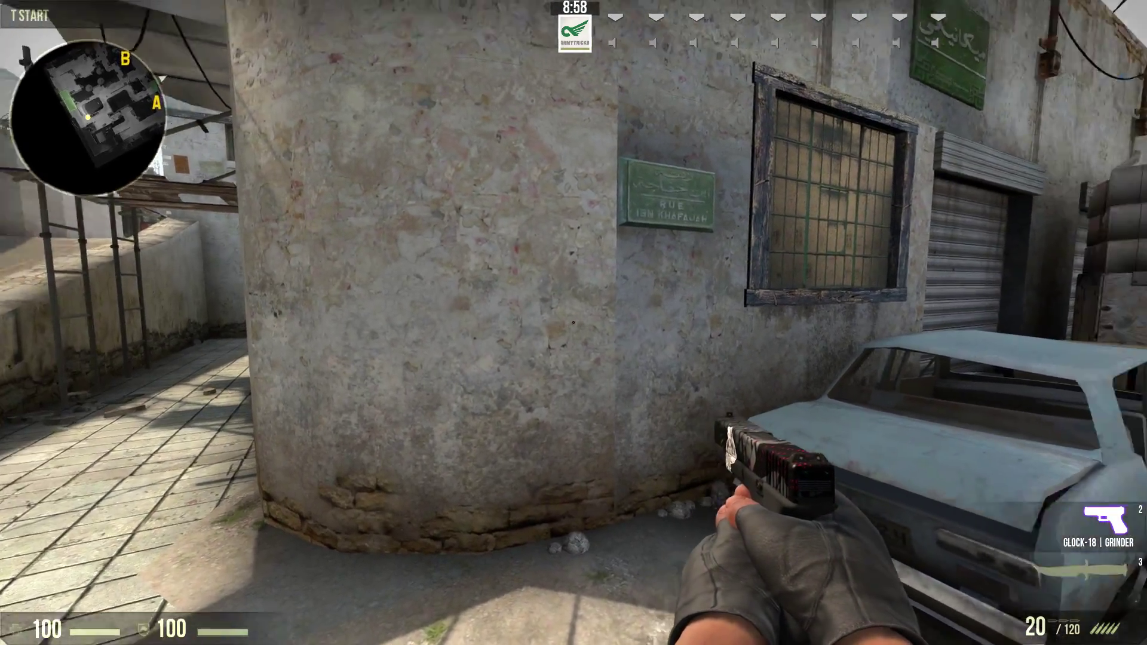
pyautogui.press('space')
pyautogui.press('w')
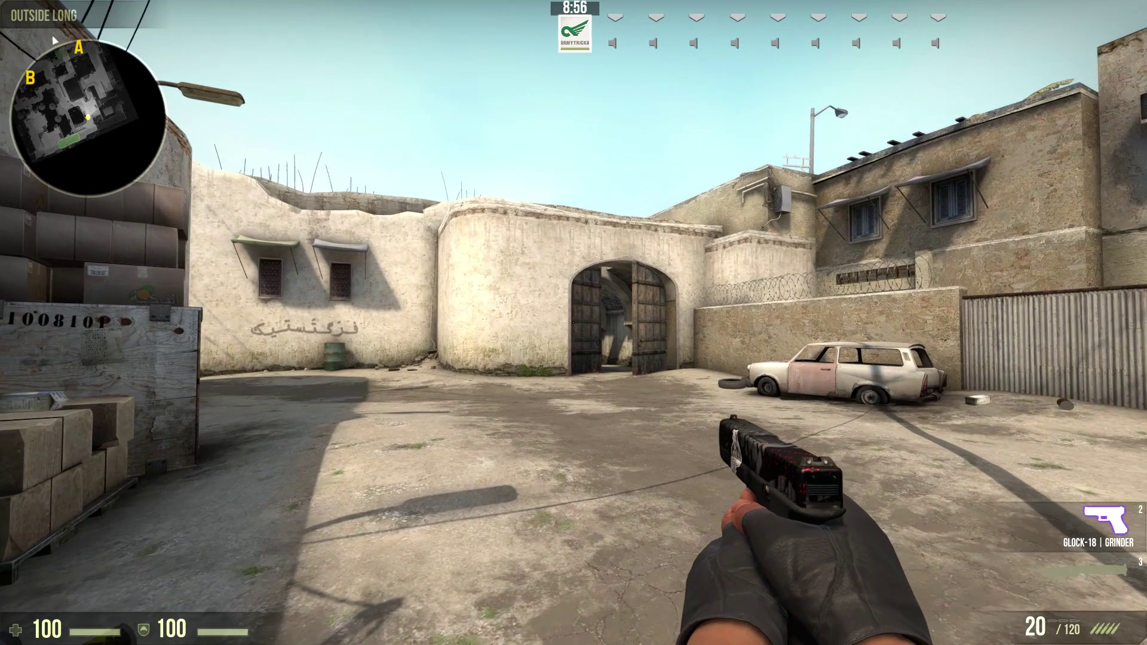
# - Enter cl_crosshairstyle 4 in the console and move around the crates to test it
pyautogui.press('`')
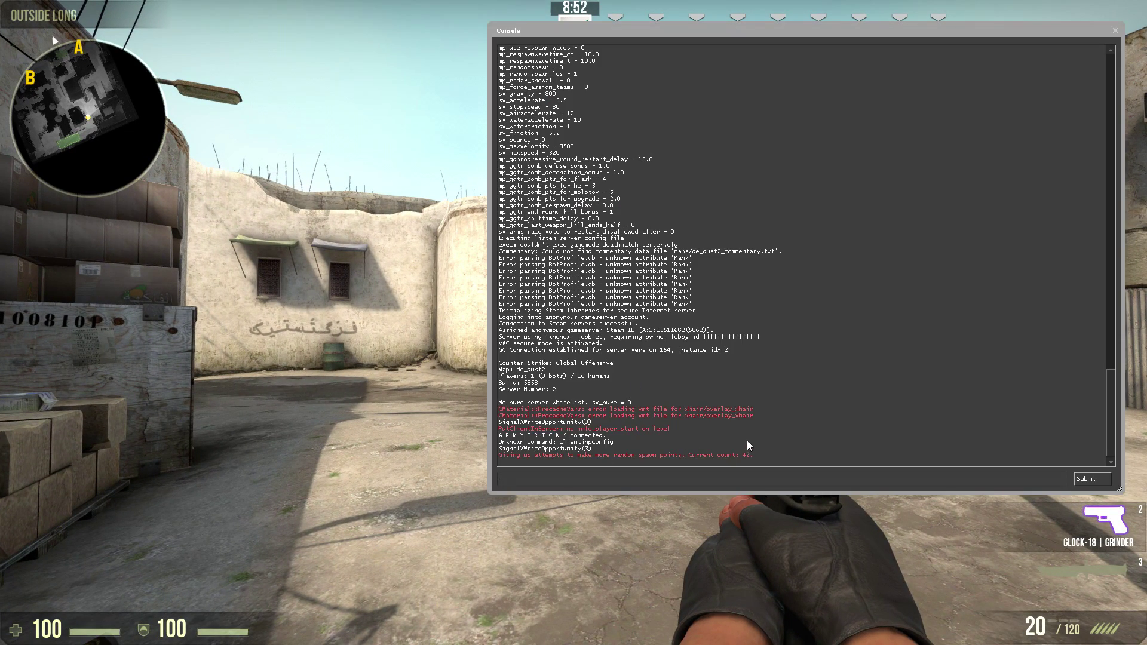
pyautogui.click(544, 480)
pyautogui.write('c')
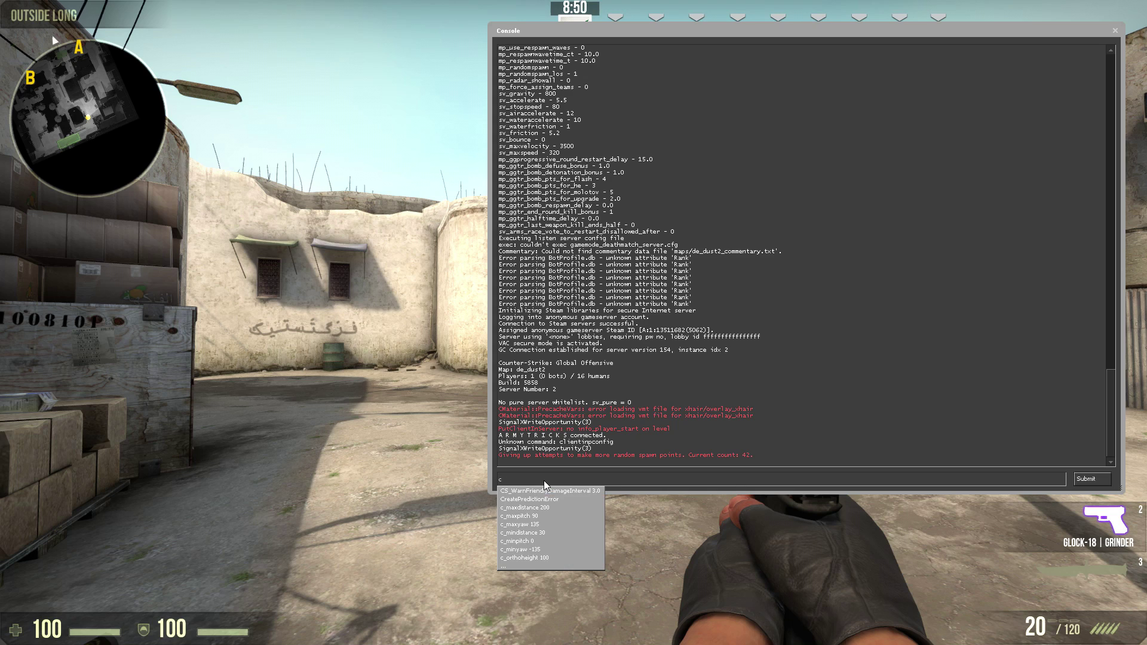
pyautogui.write('l_crosshai')
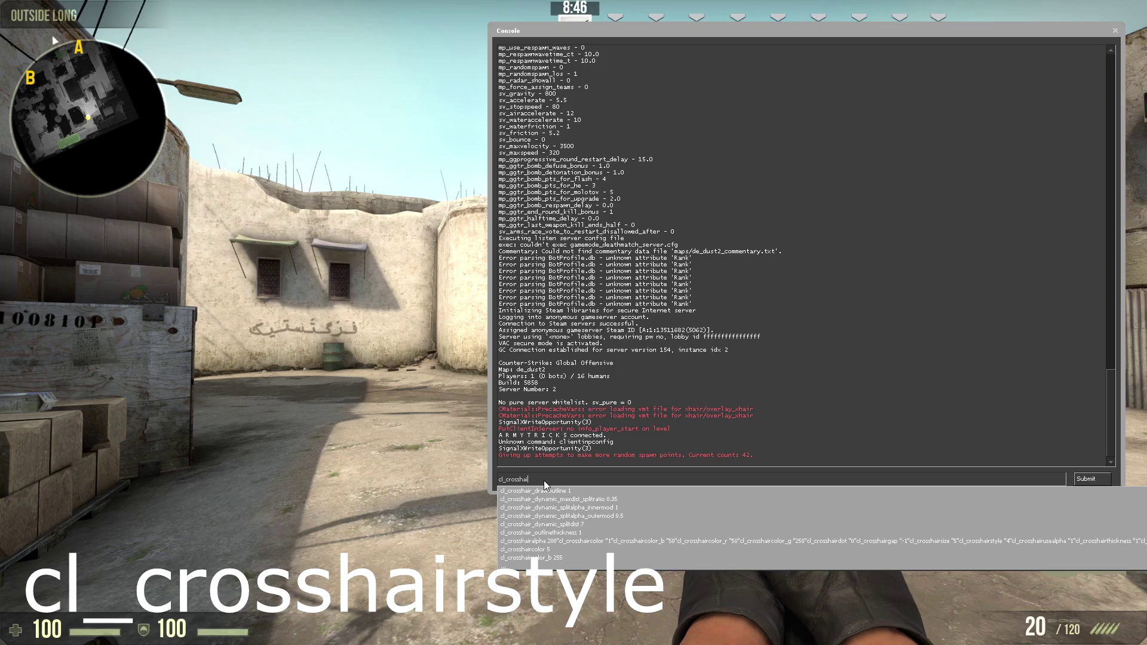
pyautogui.write('rstyle 4')
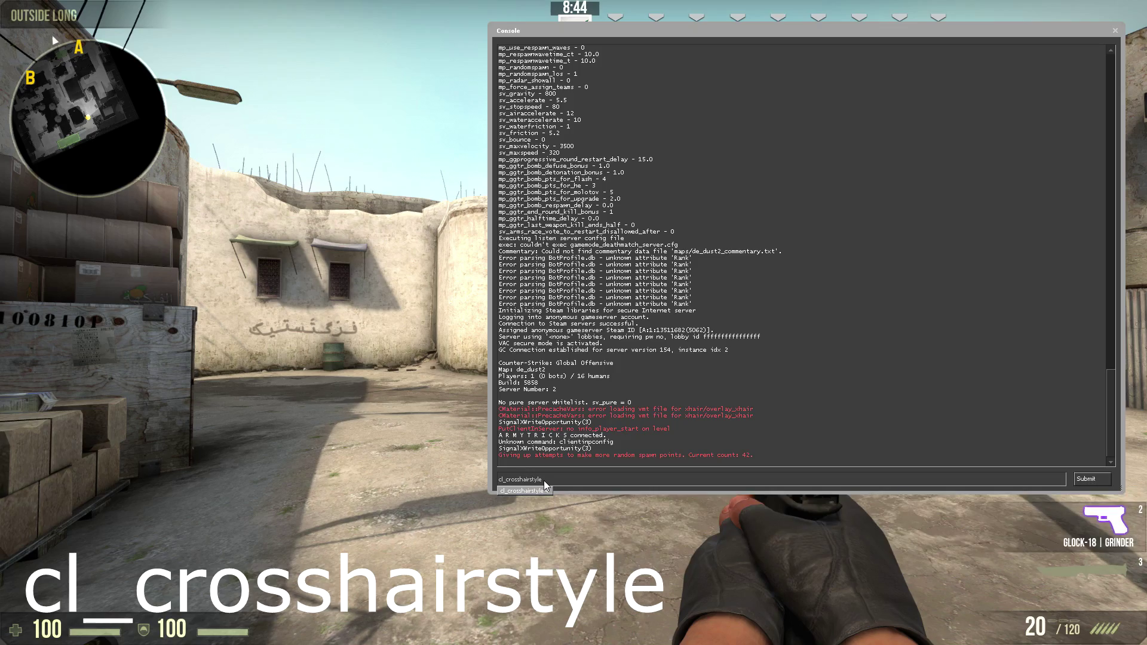
pyautogui.press('Return')
pyautogui.press('`')
pyautogui.press('w')
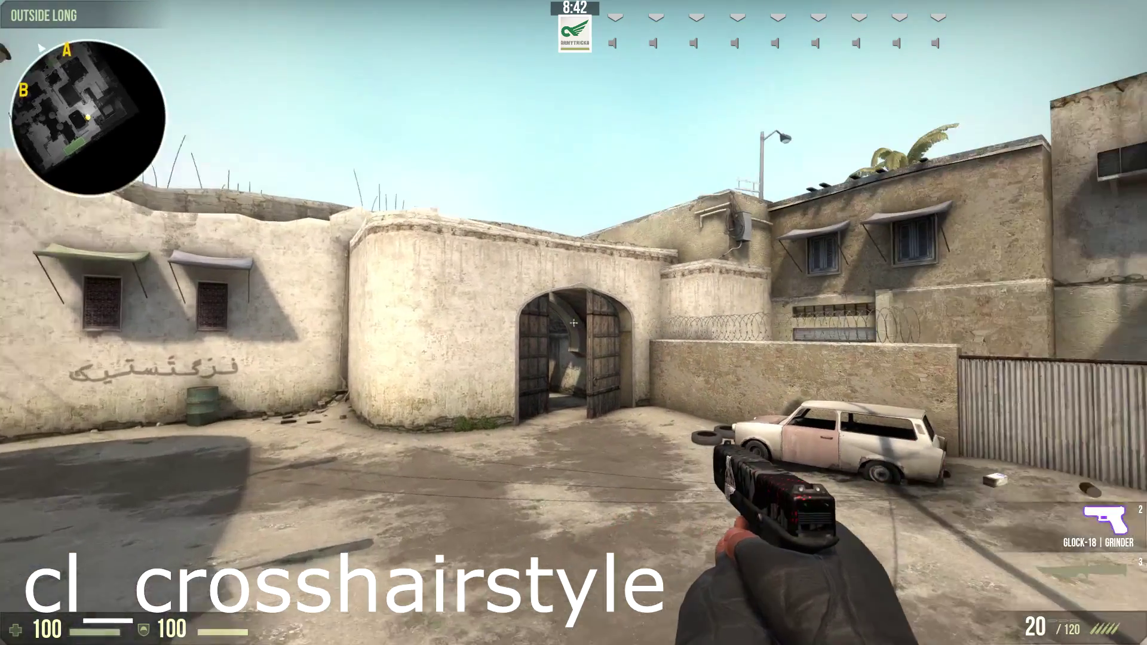
pyautogui.press('a')
pyautogui.press('d')
# - Switch the crosshair to style 2 and test it while jumping onto the stacked boxes
pyautogui.press('`')
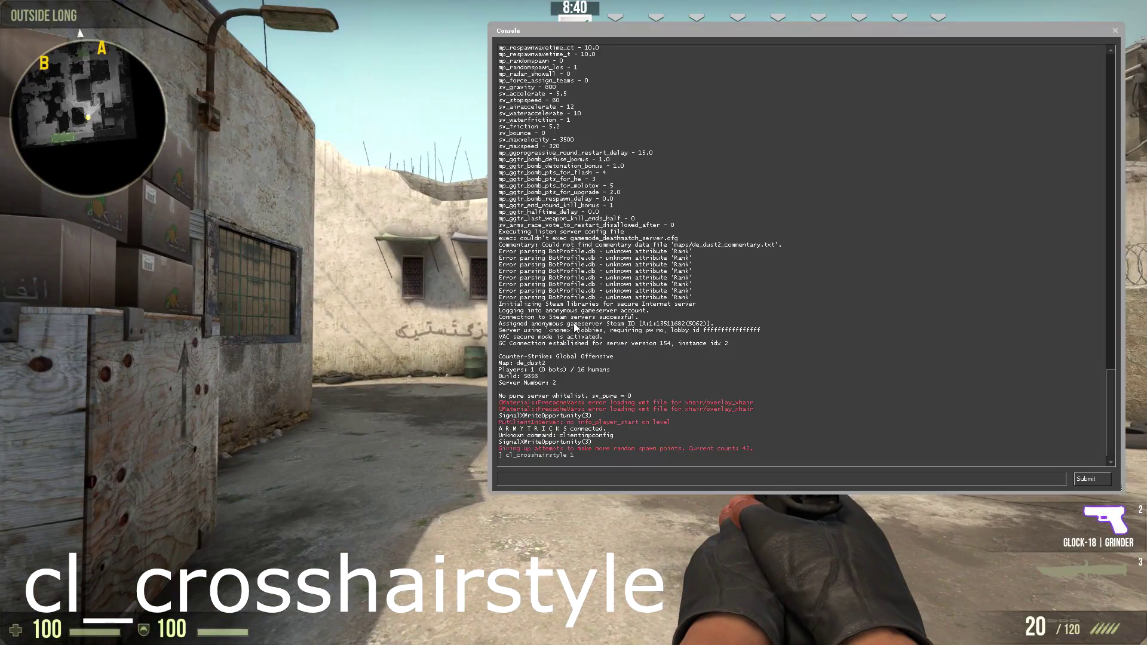
pyautogui.press('Up')
pyautogui.press('BackSpace')
pyautogui.write('2')
pyautogui.press('Return')
pyautogui.press('`')
pyautogui.press('s')
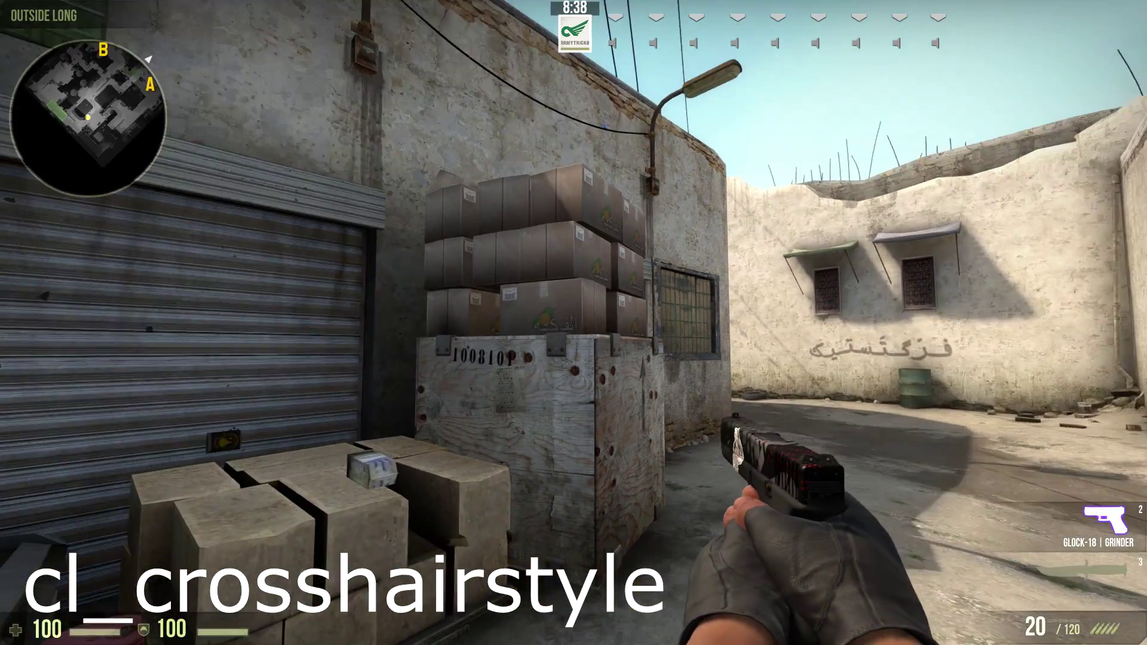
pyautogui.press('a')
pyautogui.press('space')
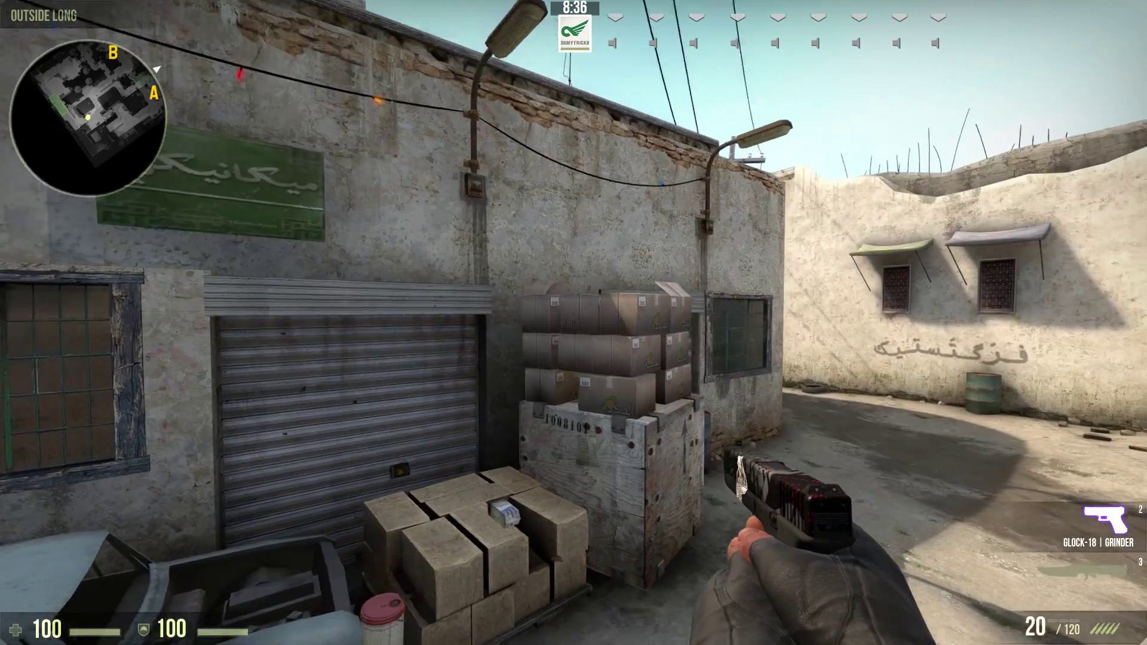
pyautogui.press('w')
pyautogui.press('space')
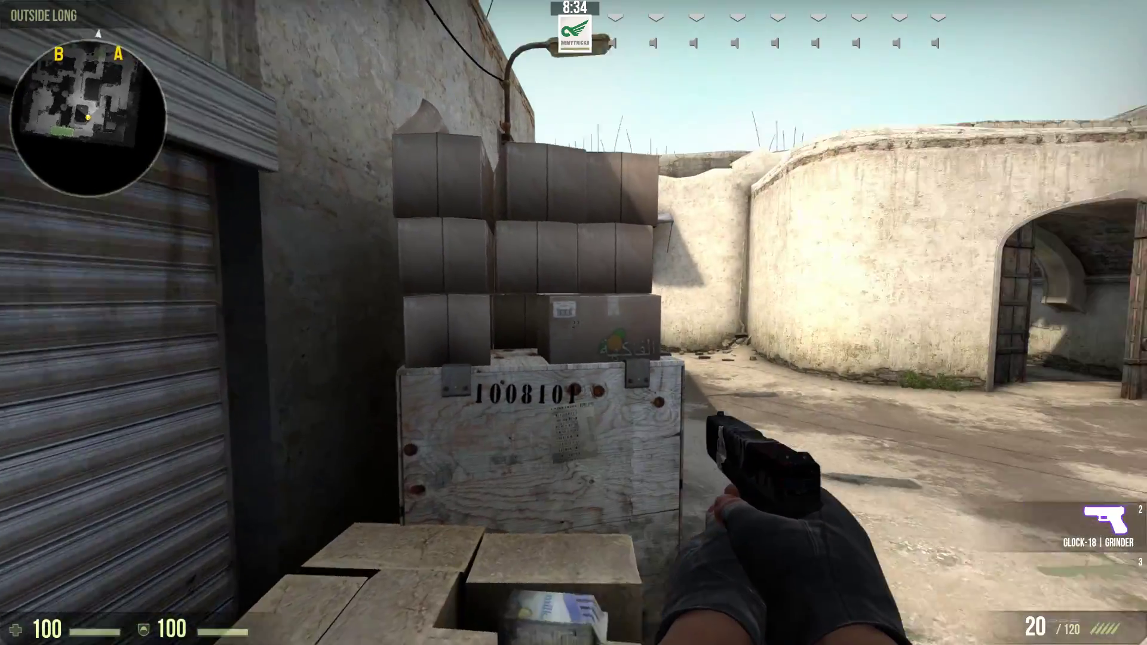
# - Switch the crosshair to style 3 by editing the recalled command
pyautogui.press('`')
pyautogui.press('Up')
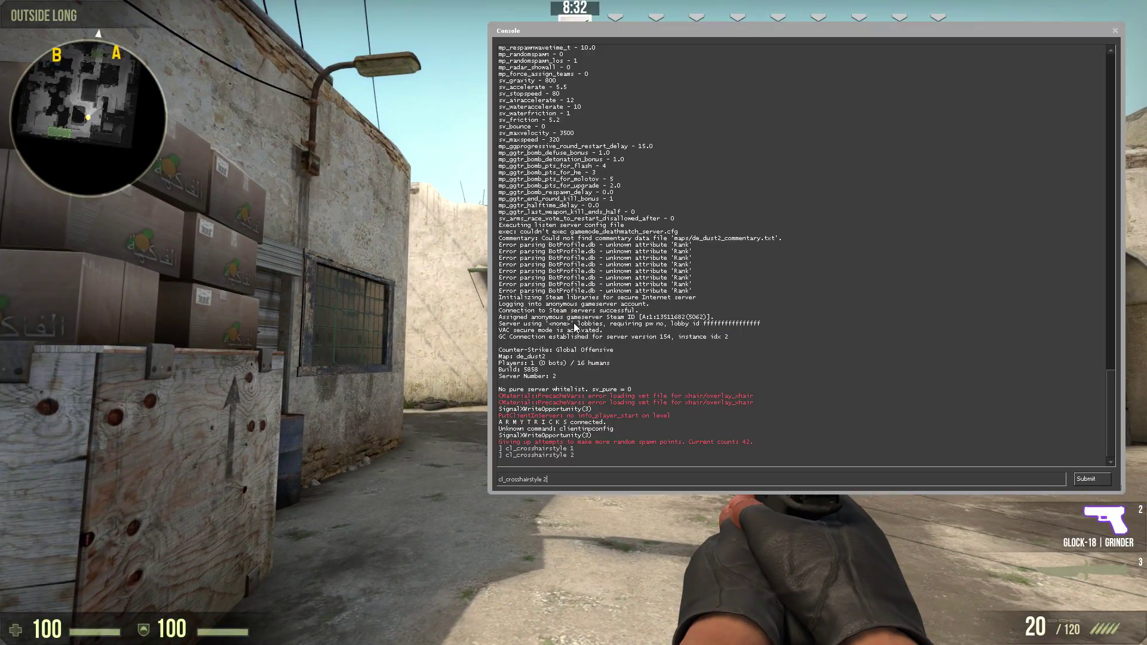
pyautogui.press('BackSpace')
pyautogui.write('3')
pyautogui.press('Return')
pyautogui.press('`')
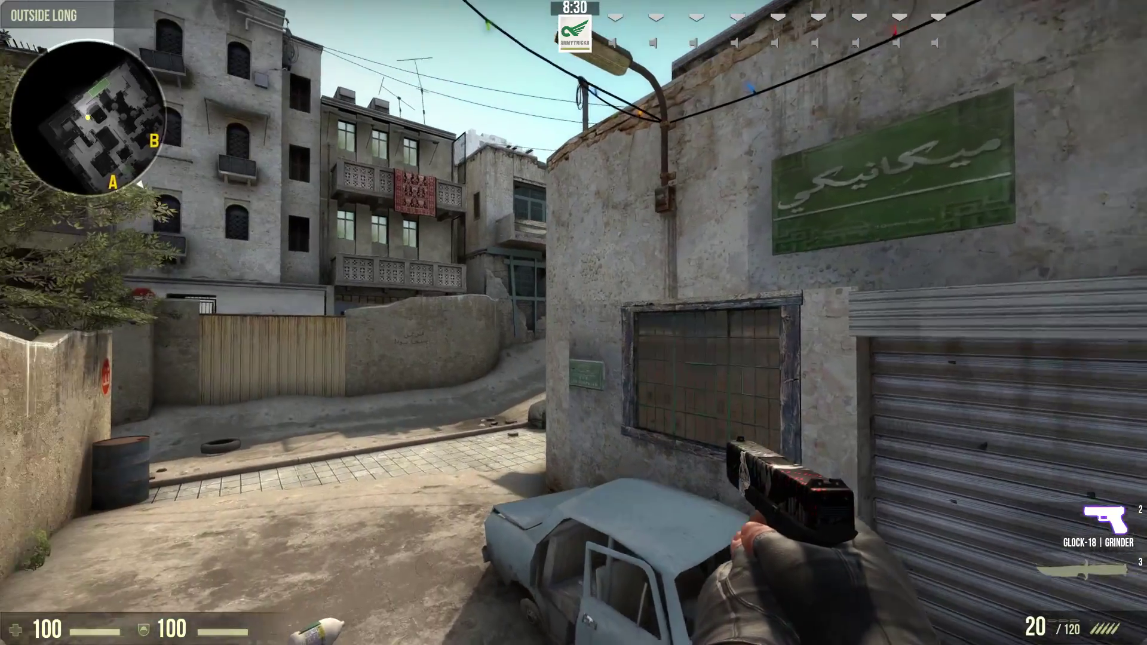
# - Switch the crosshair to style 4 and return to the game
pyautogui.press('`')
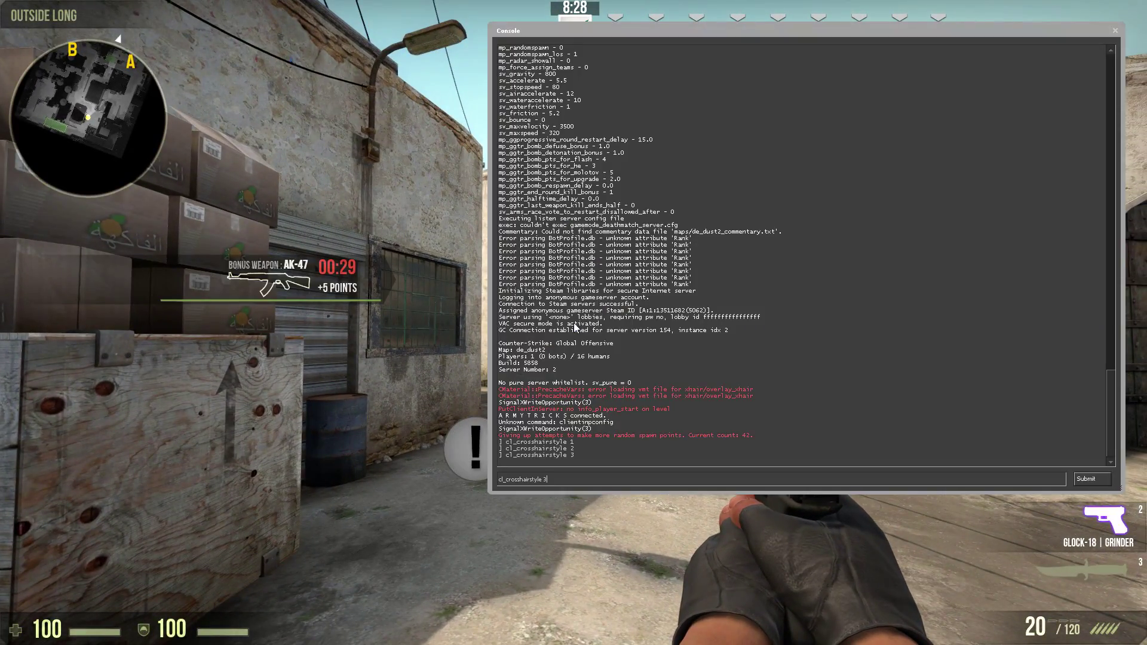
pyautogui.write('4')
pyautogui.press('Return')
pyautogui.press('`')
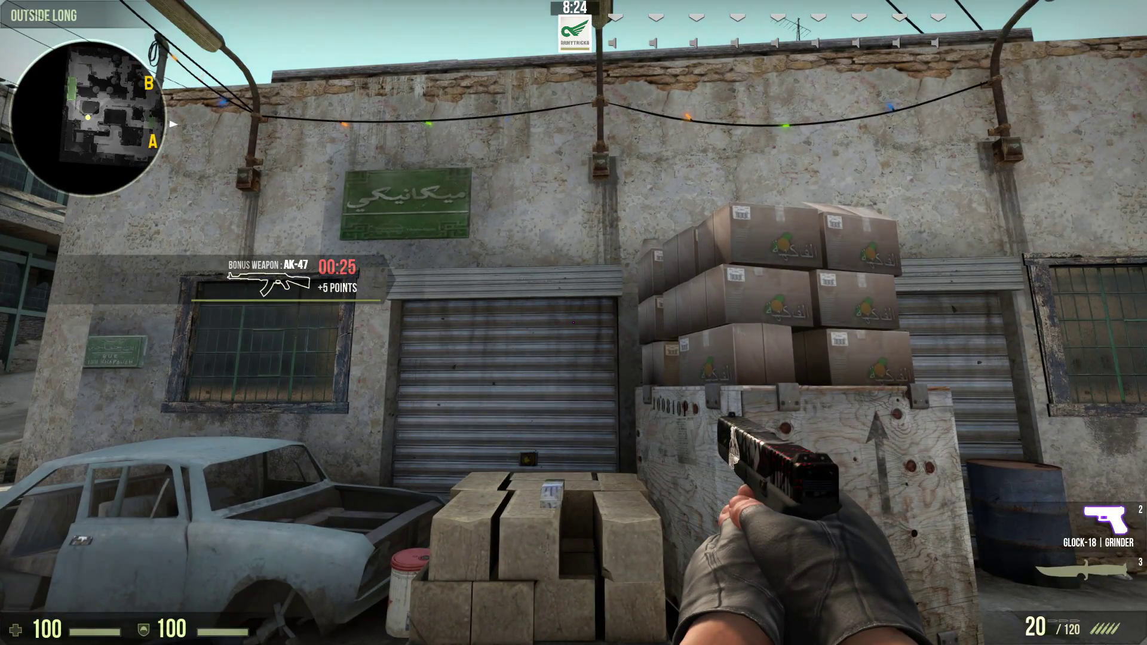
# - Switch the crosshair to style 5, fire three shots at the wall to test it, and reload
pyautogui.press('`')
pyautogui.press('Up')
pyautogui.press('BackSpace')
pyautogui.write('5')
pyautogui.press('Return')
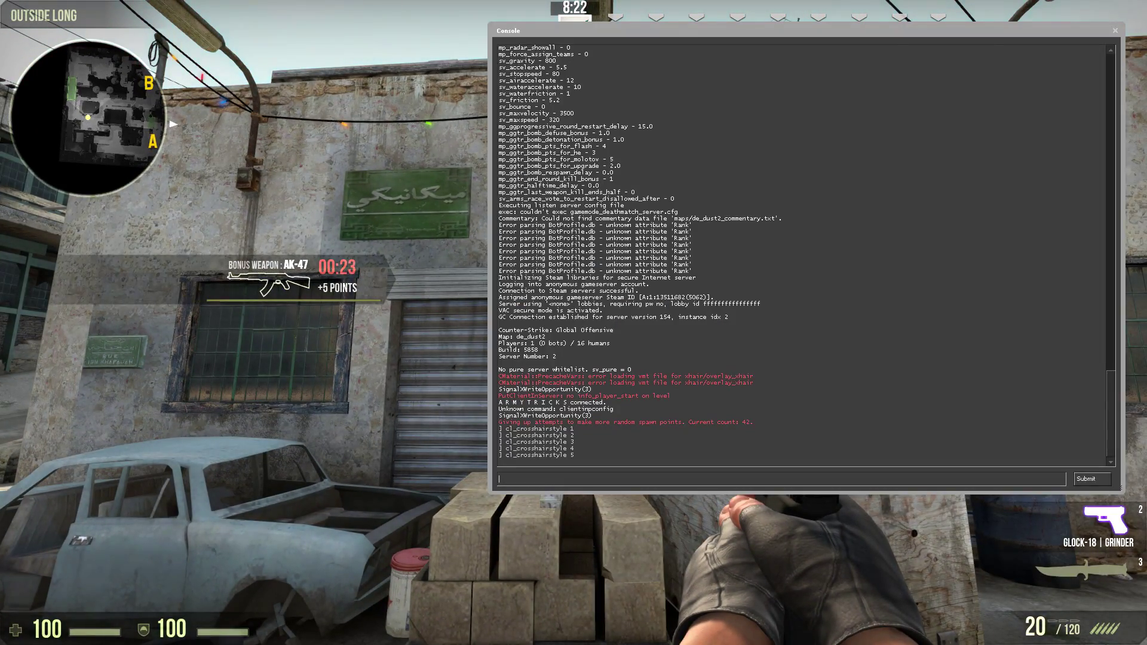
pyautogui.press('`')
pyautogui.click(573, 323)
pyautogui.click(573, 322)
pyautogui.click(573, 322)
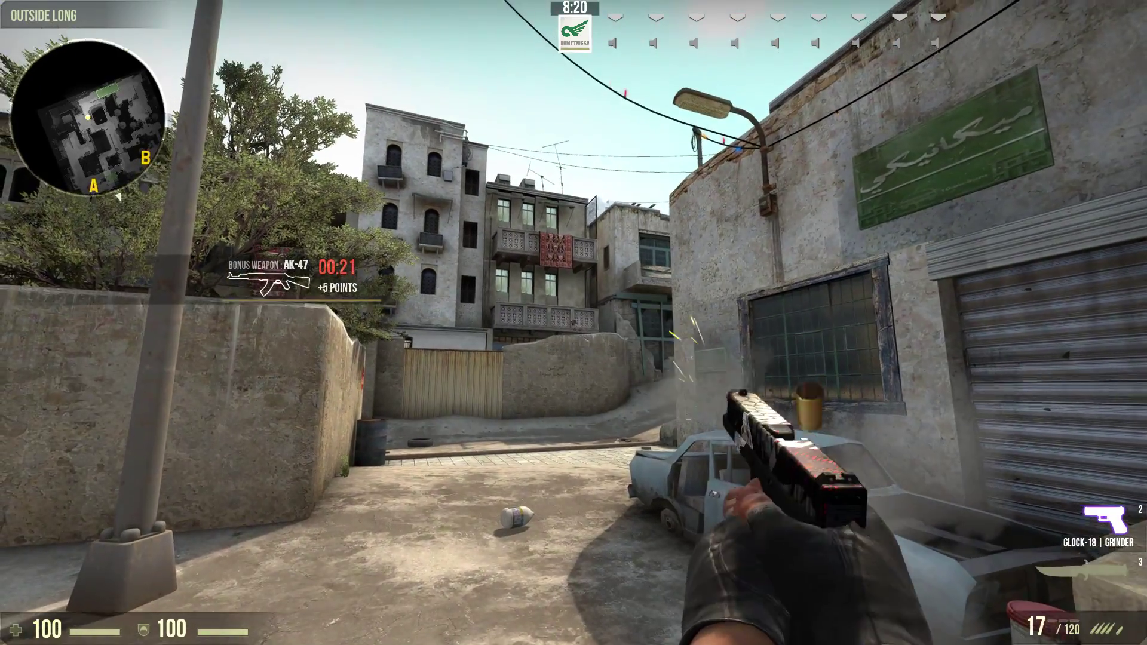
pyautogui.press('r')
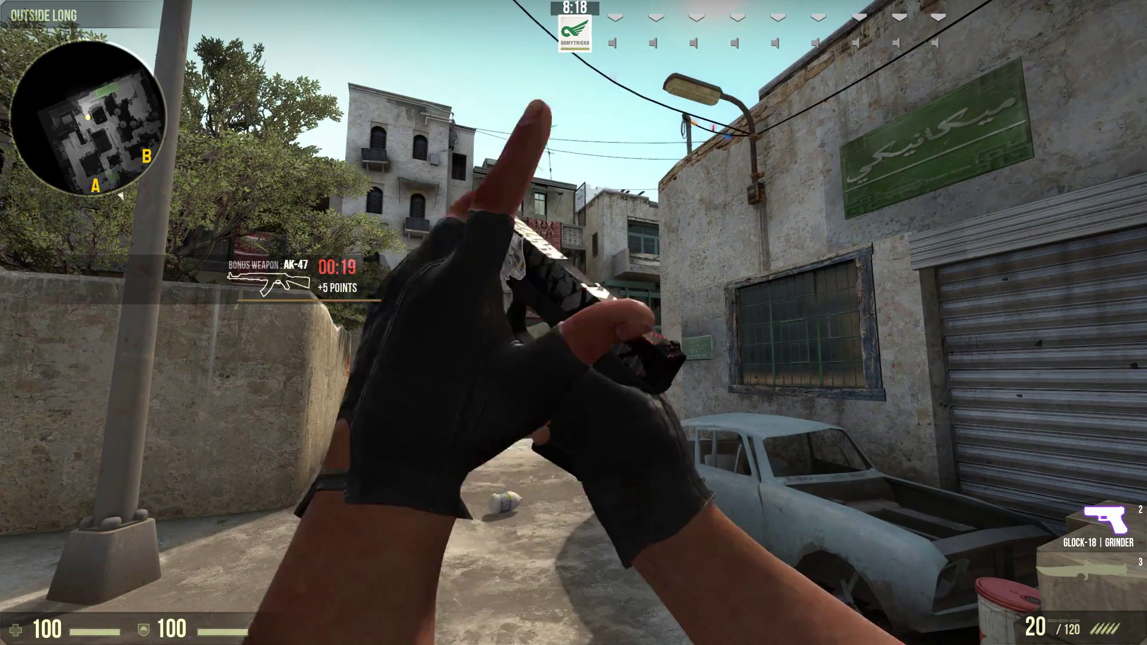
pyautogui.press('`')
# - Look up cl_crosshairdot and the cl_crosshaircolor_r/_g/_b suggestions in the console, then clear the input
pyautogui.write('c')
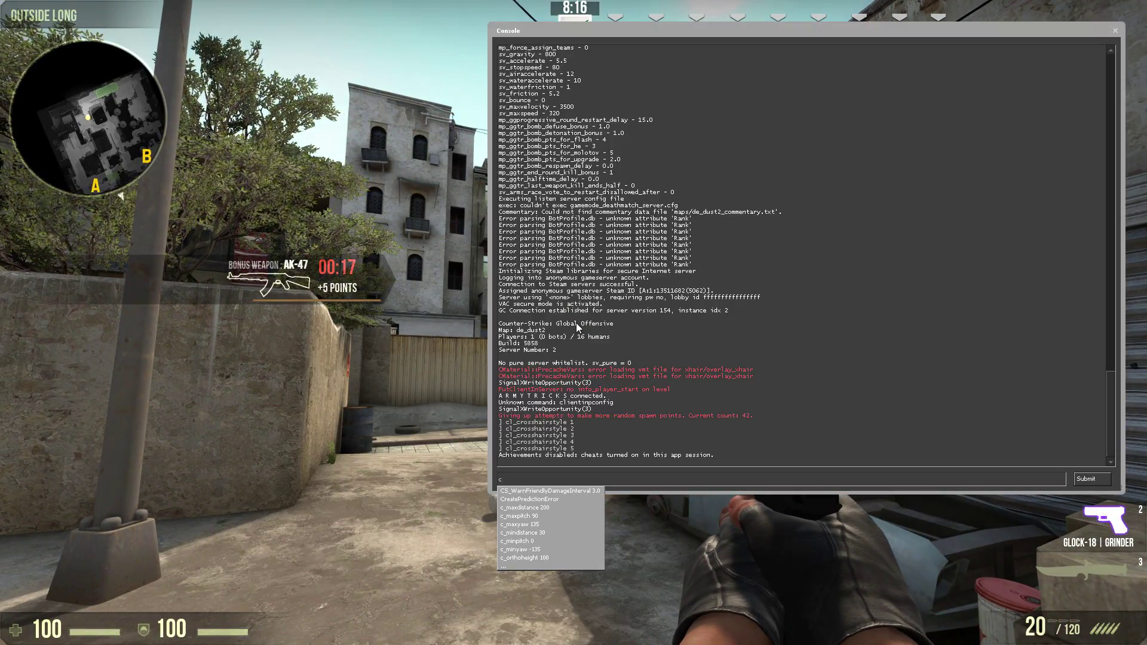
pyautogui.write('l_crosshairdot')
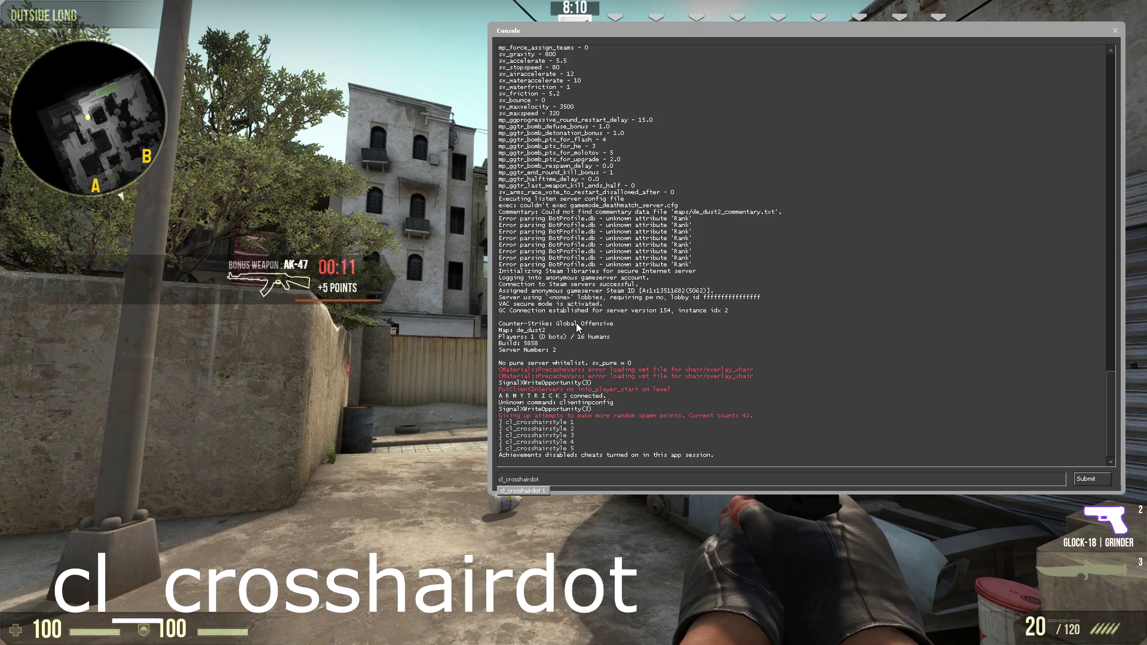
pyautogui.press('BackSpace')
pyautogui.press('BackSpace')
pyautogui.press('BackSpace')
pyautogui.press('BackSpace')
pyautogui.press('BackSpace')
pyautogui.press('BackSpace')
pyautogui.press('BackSpace')
pyautogui.press('BackSpace')
pyautogui.press('BackSpace')
pyautogui.press('BackSpace')
pyautogui.press('BackSpace')
pyautogui.press('BackSpace')
pyautogui.press('BackSpace')
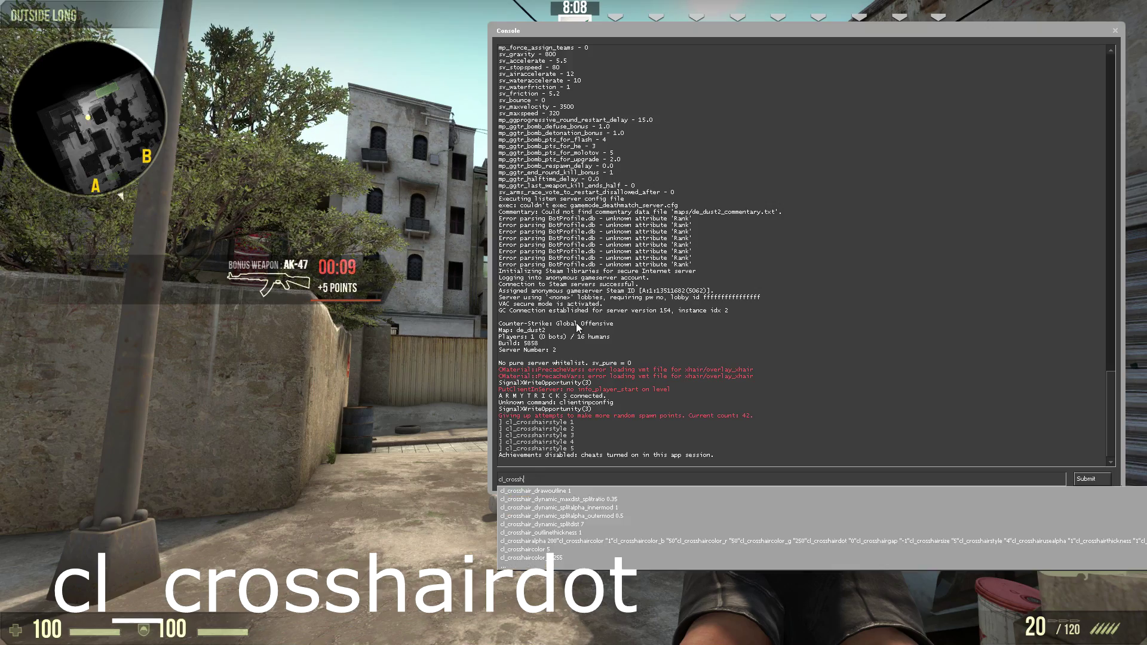
pyautogui.write('_cr')
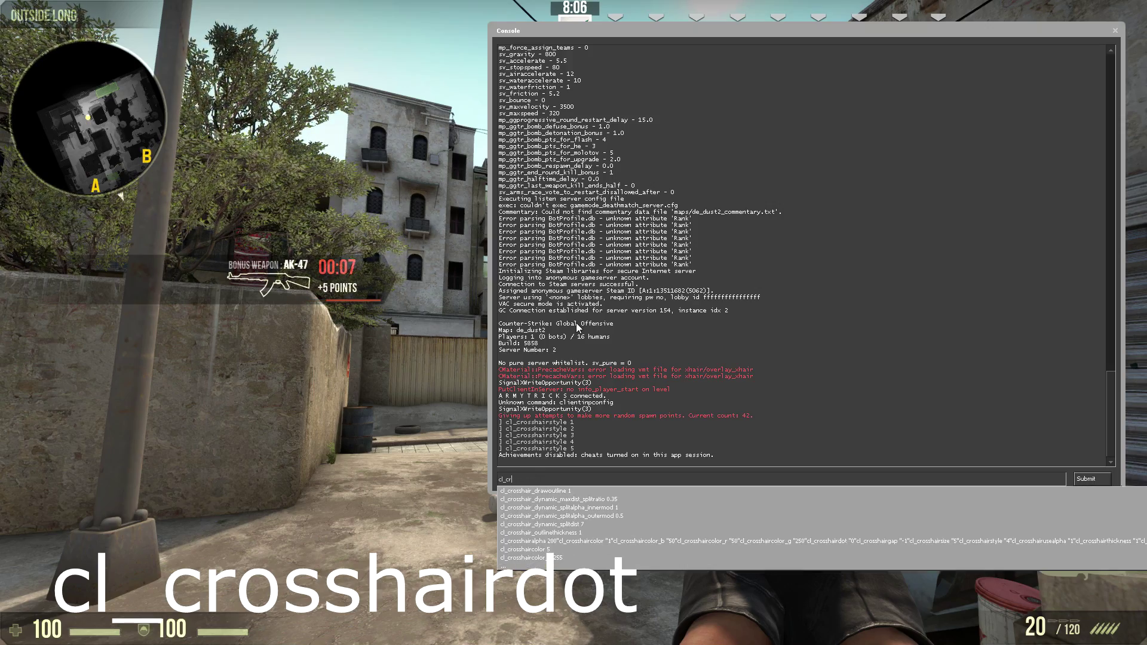
pyautogui.write('osshaircolor')
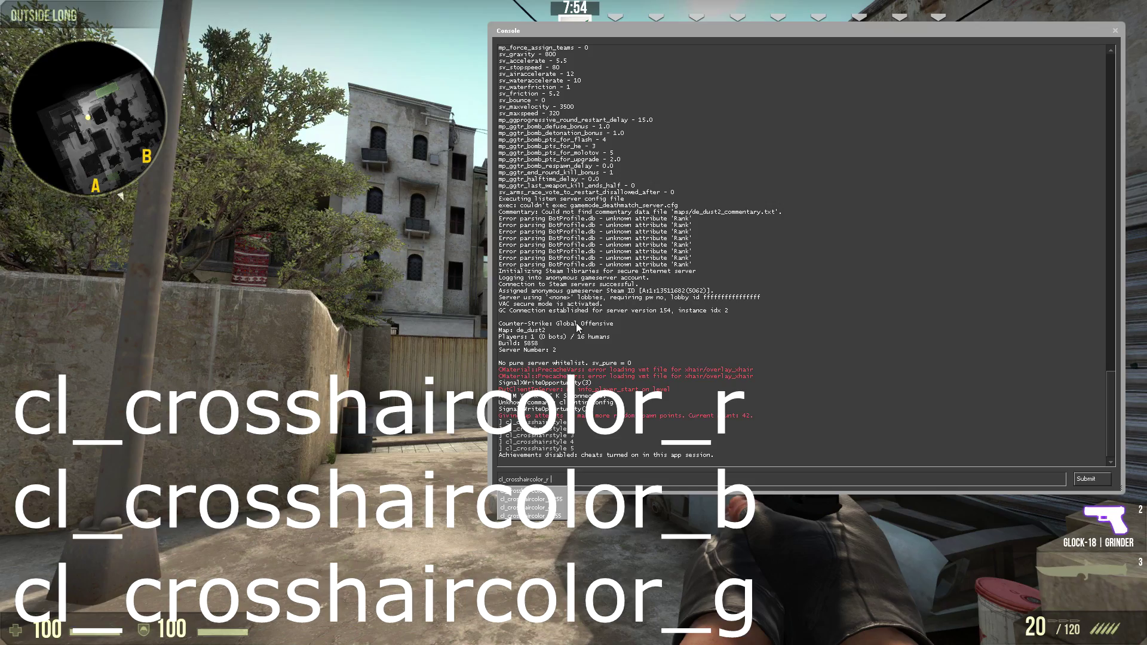
pyautogui.press('BackSpace')
pyautogui.press('BackSpace')
pyautogui.press('BackSpace')
pyautogui.press('BackSpace')
pyautogui.press('BackSpace')
pyautogui.press('BackSpace')
pyautogui.press('BackSpace')
pyautogui.press('BackSpace')
pyautogui.press('BackSpace')
pyautogui.press('BackSpace')
pyautogui.press('BackSpace')
pyautogui.press('BackSpace')
pyautogui.press('BackSpace')
pyautogui.press('BackSpace')
pyautogui.press('BackSpace')
pyautogui.press('BackSpace')
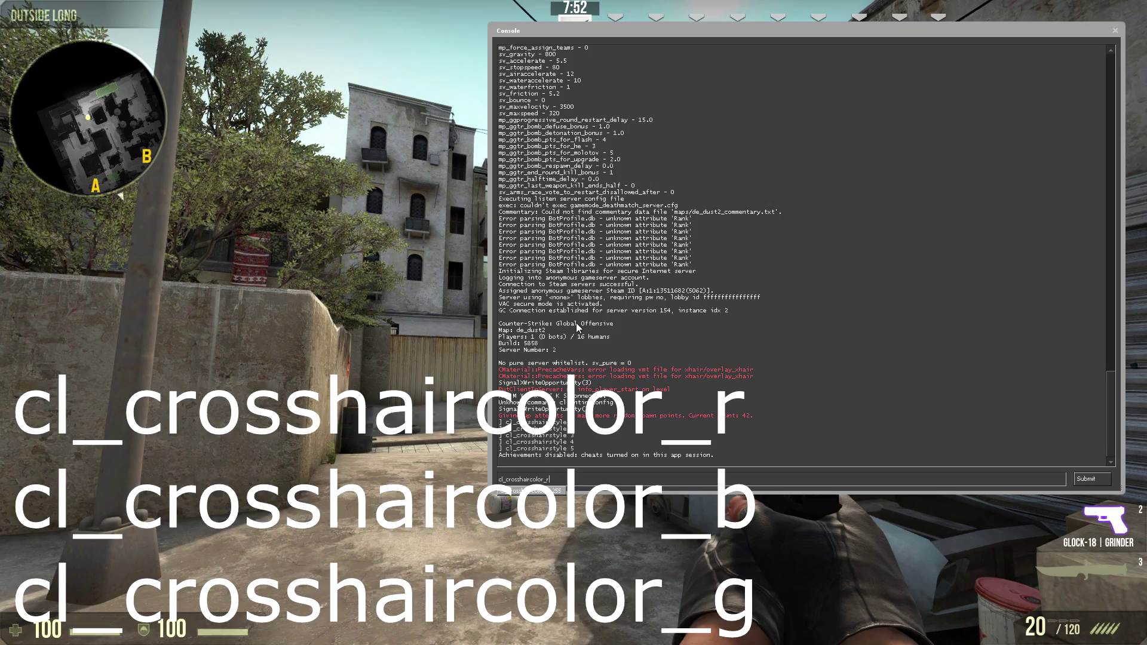
pyautogui.press('BackSpace')
pyautogui.press('BackSpace')
pyautogui.press('BackSpace')
pyautogui.press('BackSpace')
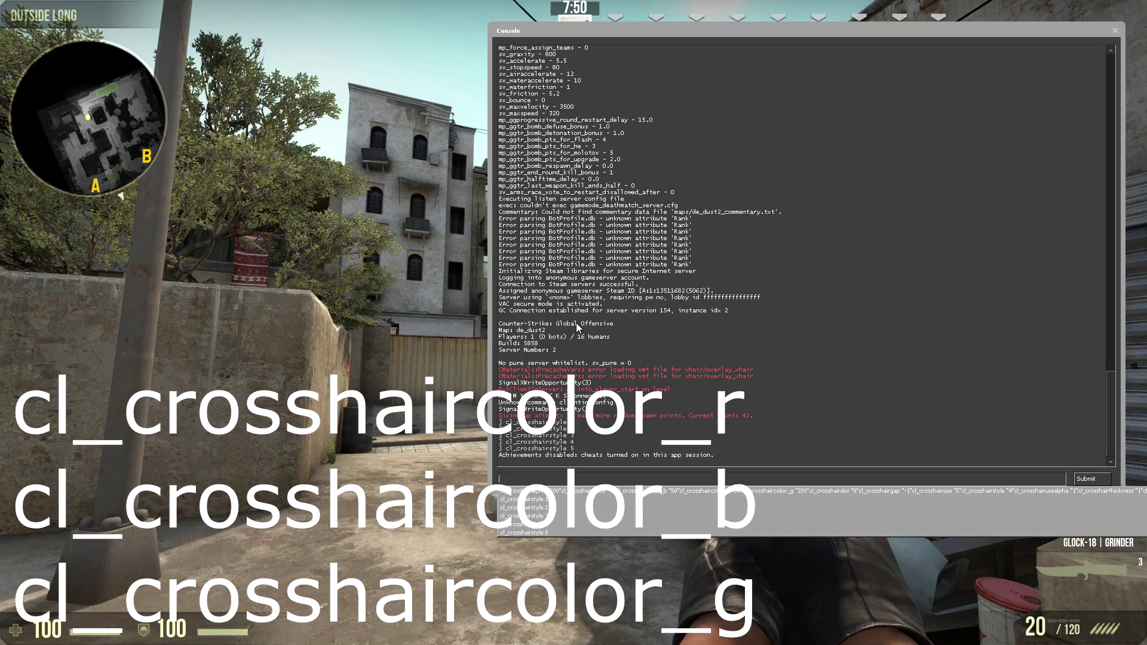
# - Check the cl_crosshairusealpha, cl_crosshairalpha and cl_crosshairsize suggestions in the console
pyautogui.write('cl')
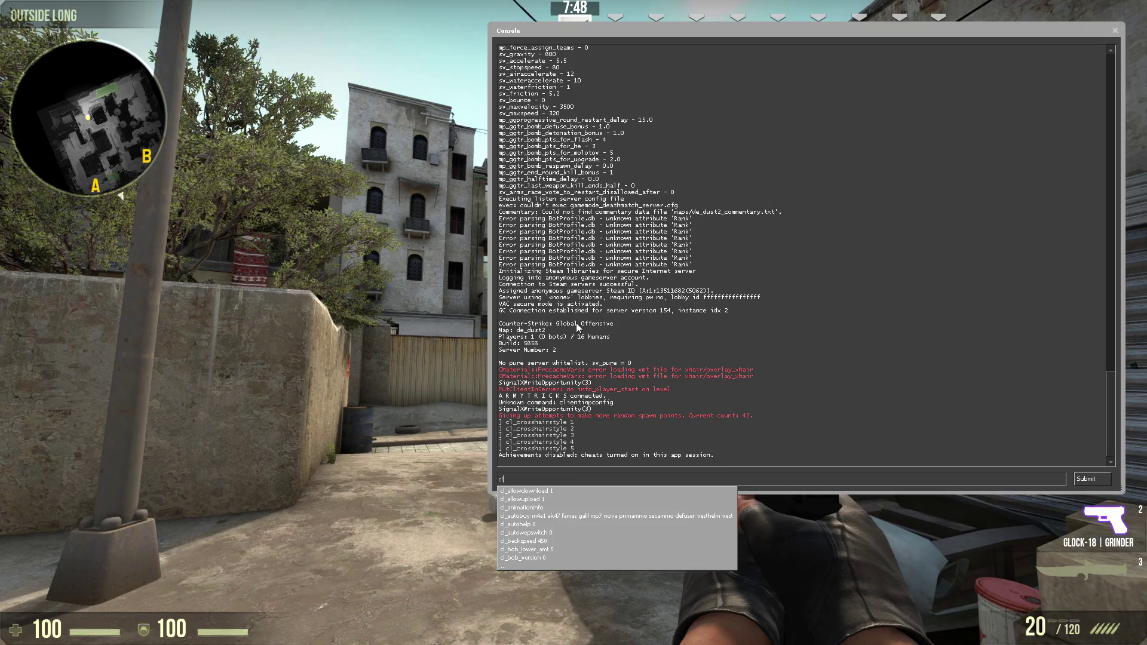
pyautogui.write('_crosshairusealpha')
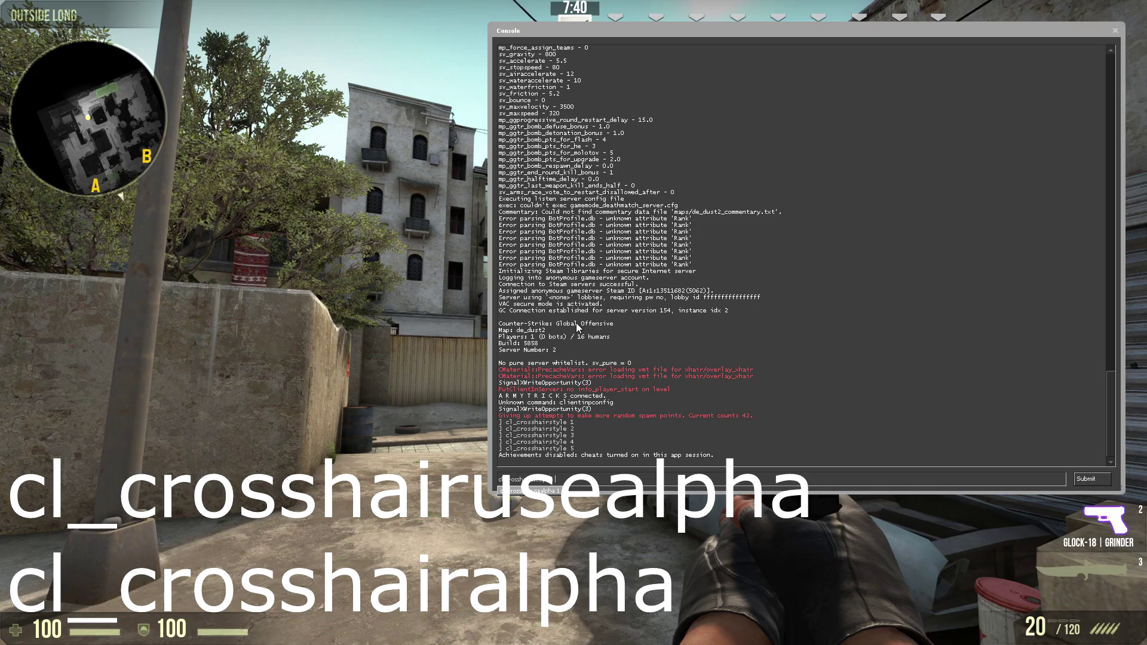
pyautogui.press('BackSpace')
pyautogui.press('BackSpace')
pyautogui.press('BackSpace')
pyautogui.press('BackSpace')
pyautogui.press('BackSpace')
pyautogui.press('BackSpace')
pyautogui.press('BackSpace')
pyautogui.press('BackSpace')
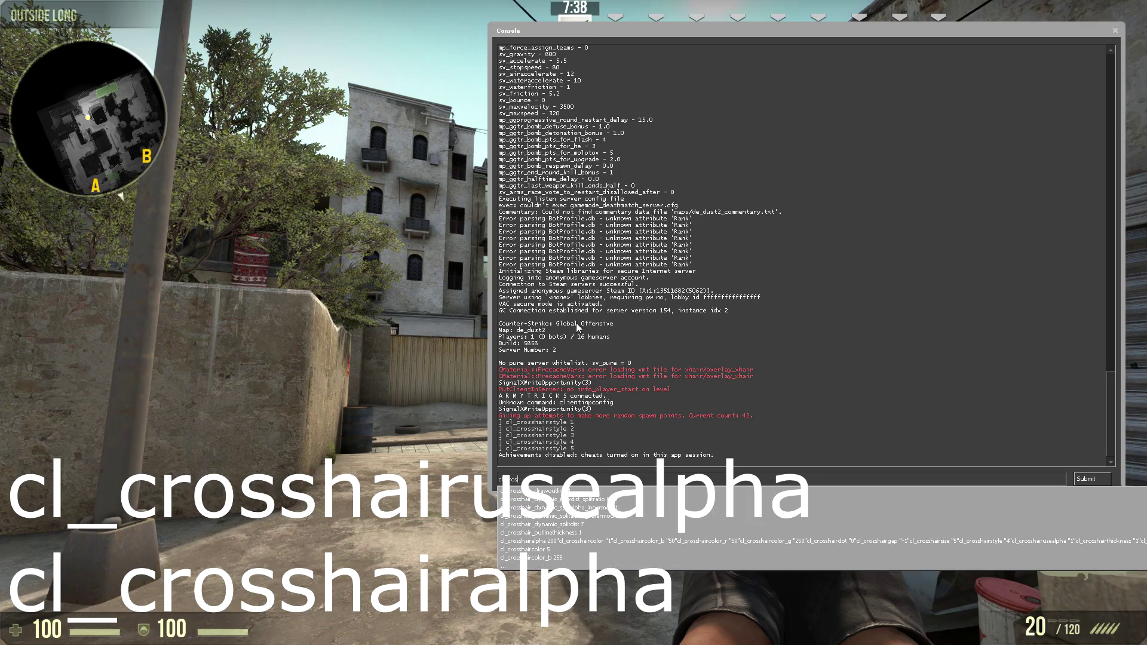
pyautogui.press('BackSpace')
pyautogui.press('BackSpace')
pyautogui.press('BackSpace')
pyautogui.press('BackSpace')
pyautogui.press('BackSpace')
pyautogui.write('cl_crossh')
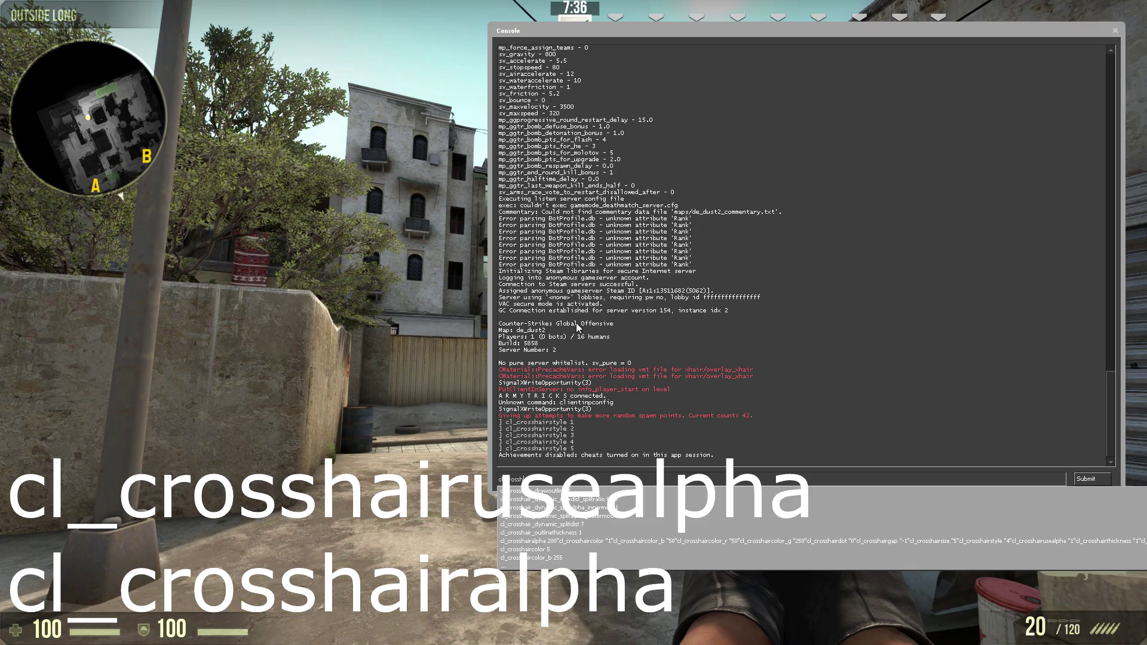
pyautogui.write('airalpha')
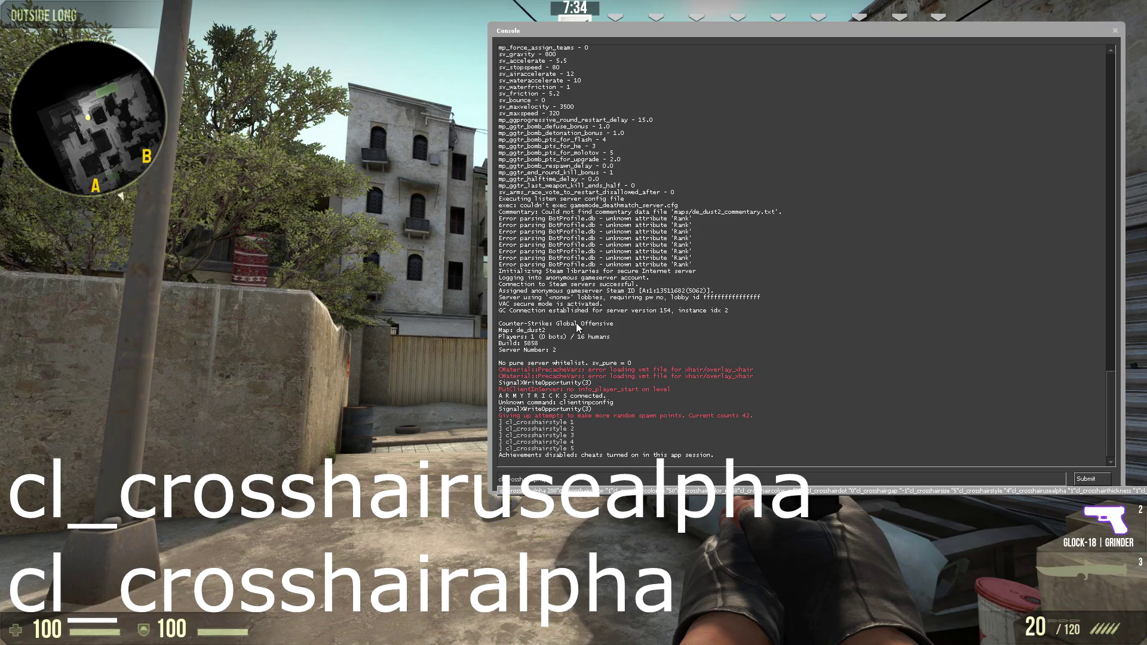
pyautogui.press('BackSpace')
pyautogui.press('BackSpace')
pyautogui.press('BackSpace')
pyautogui.press('BackSpace')
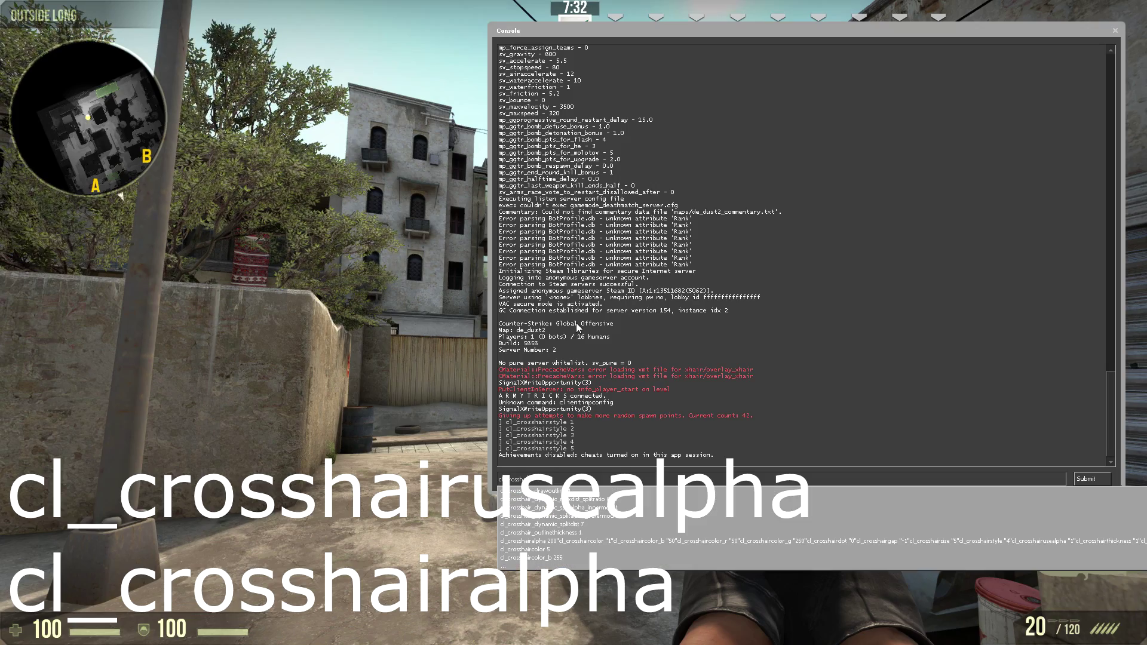
pyautogui.write('size')
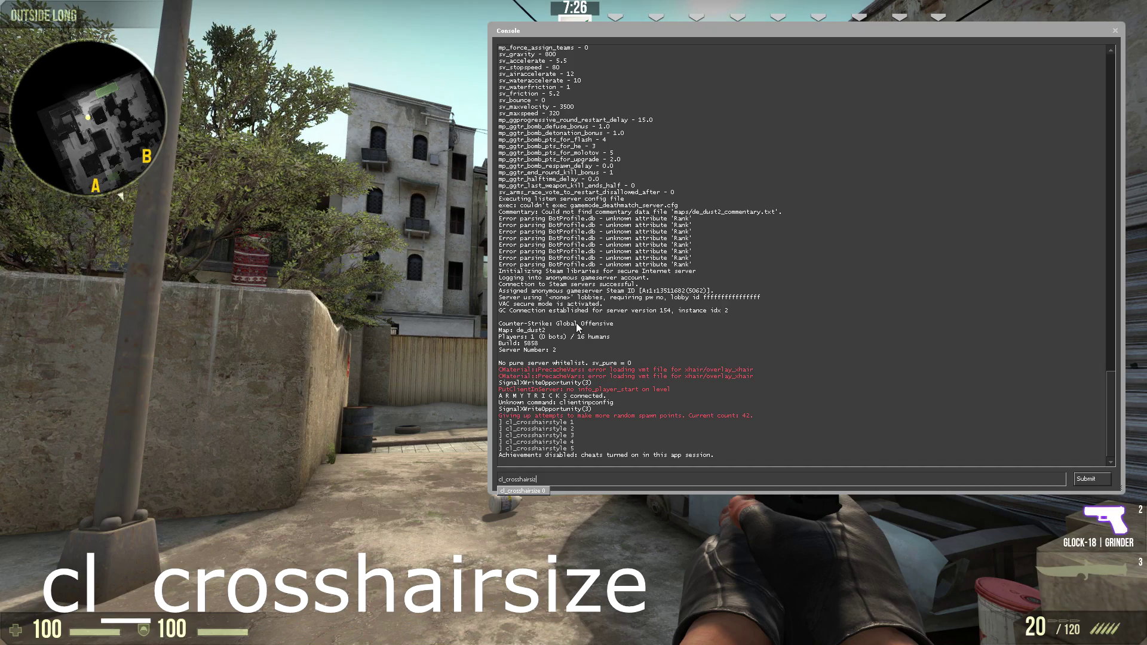
pyautogui.press('BackSpace')
pyautogui.press('BackSpace')
pyautogui.press('BackSpace')
pyautogui.press('BackSpace')
# - Check cl_crosshairthickness (1) and cl_crosshairgap (-5) in the console, then close it
pyautogui.write('thickne')
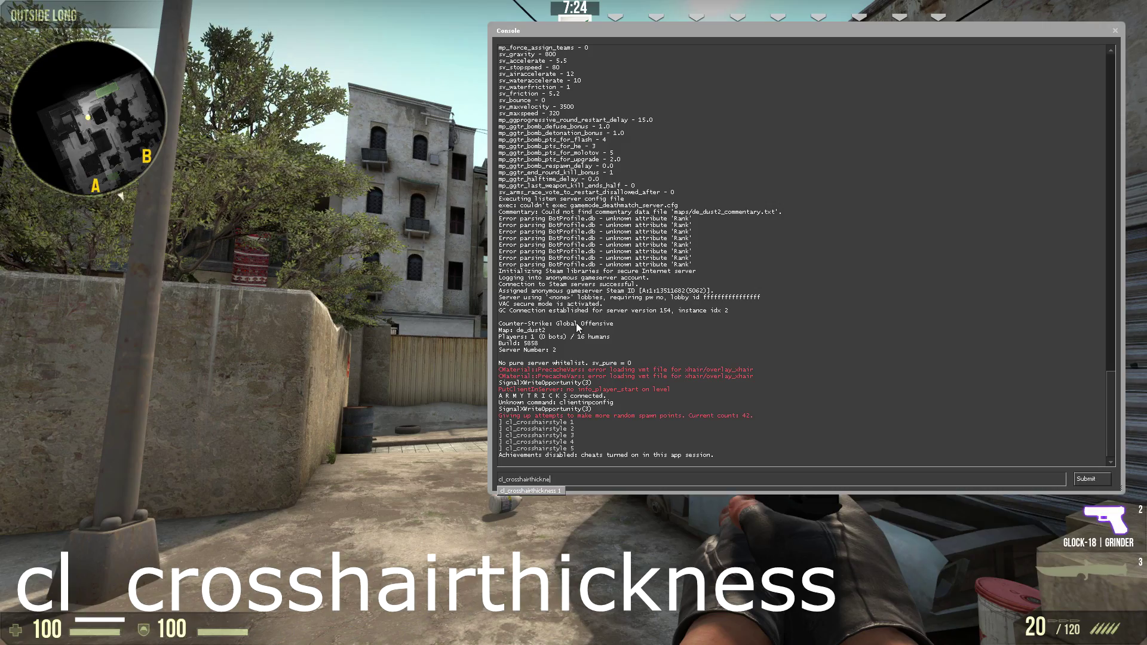
pyautogui.write('ss')
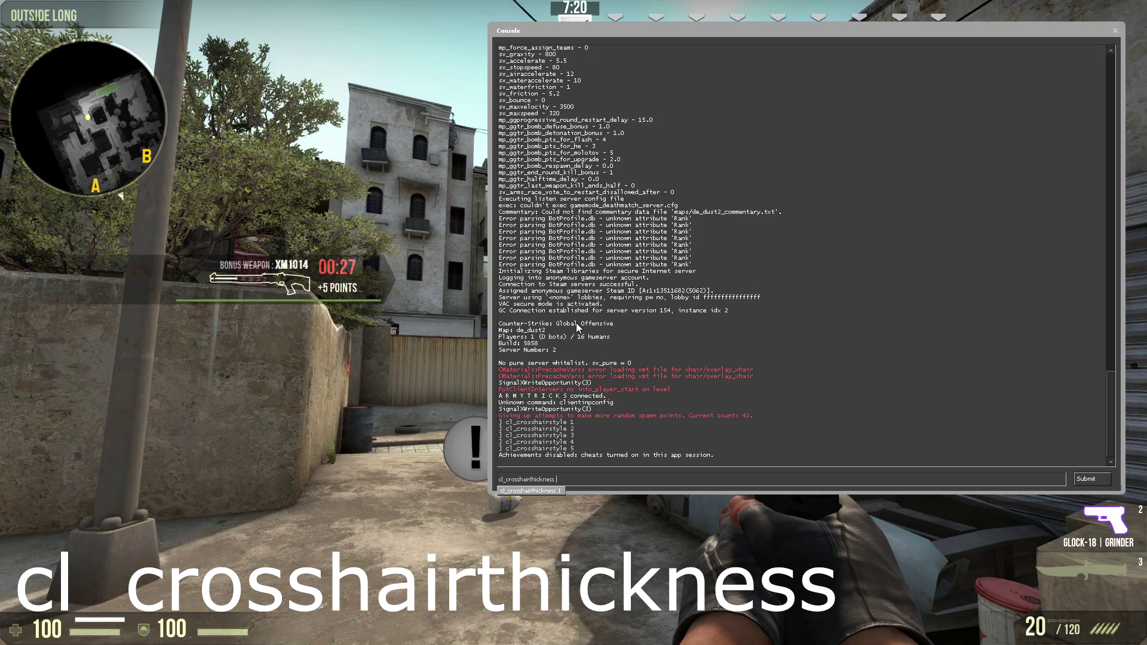
pyautogui.press('BackSpace')
pyautogui.press('BackSpace')
pyautogui.press('BackSpace')
pyautogui.press('BackSpace')
pyautogui.press('BackSpace')
pyautogui.press('BackSpace')
pyautogui.press('BackSpace')
pyautogui.press('BackSpace')
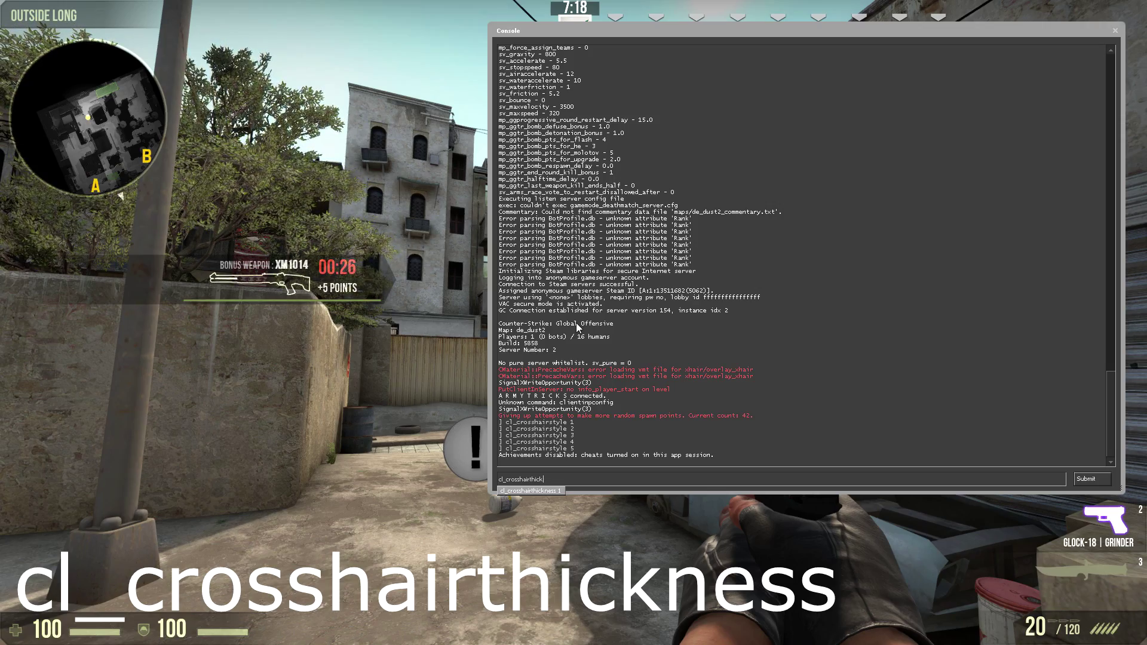
pyautogui.write('gap')
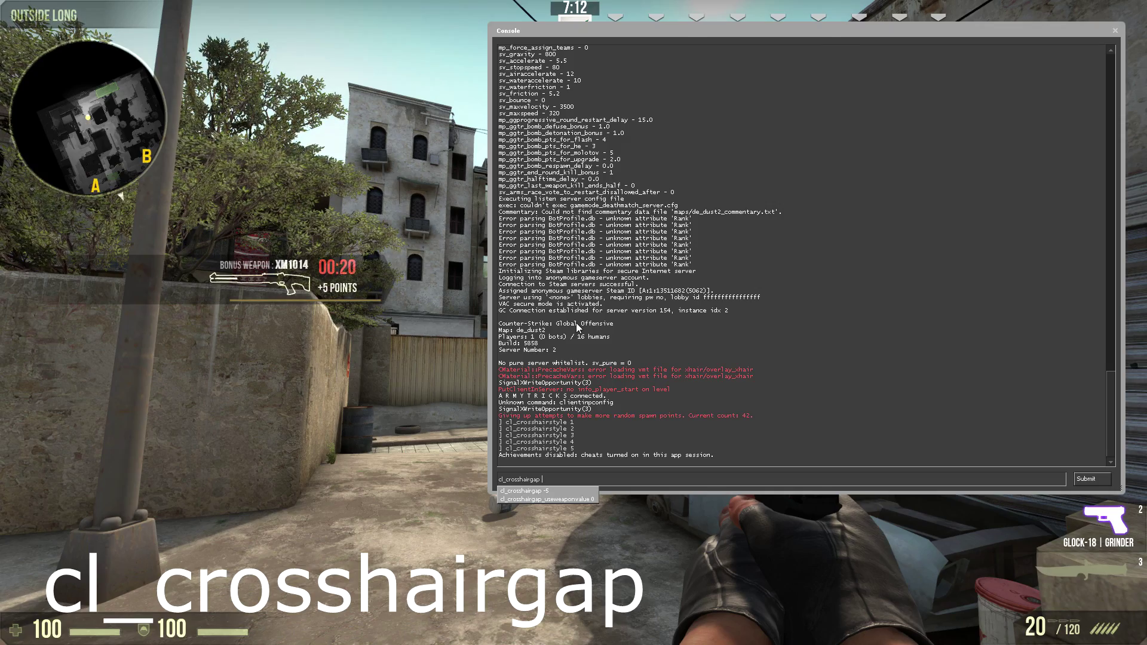
pyautogui.press('`')
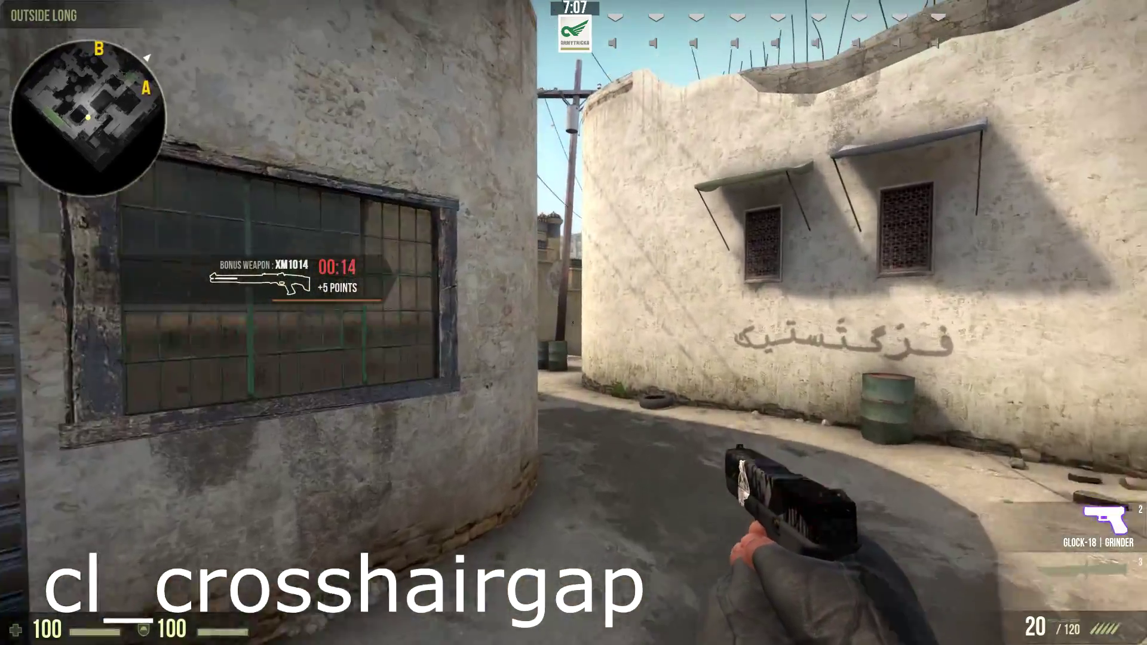
# - Walk around the Mid barrels, along Catwalk, across A site, past Short Stairs and Under A to CT Start
pyautogui.press('w')
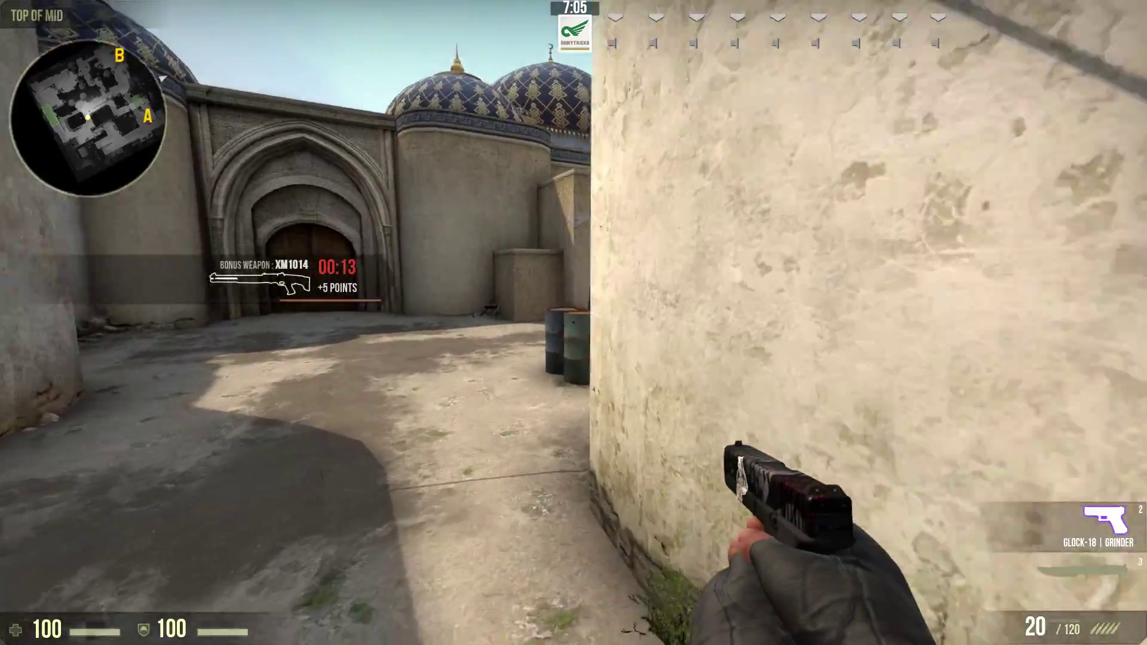
pyautogui.press('w')
pyautogui.press('a')
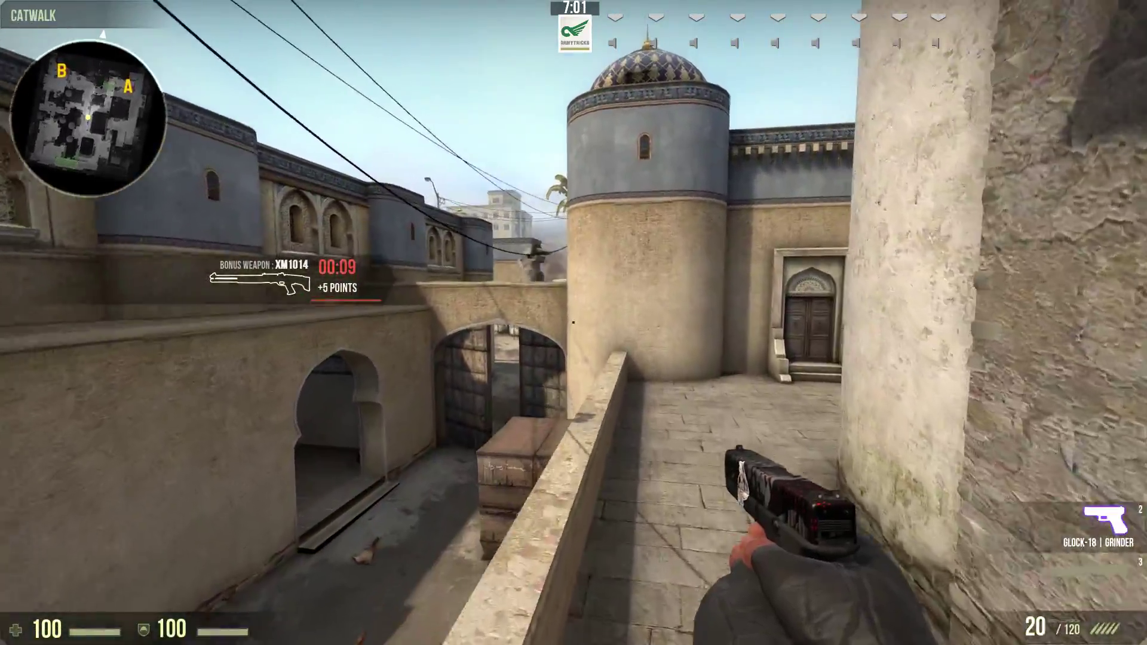
pyautogui.press('w')
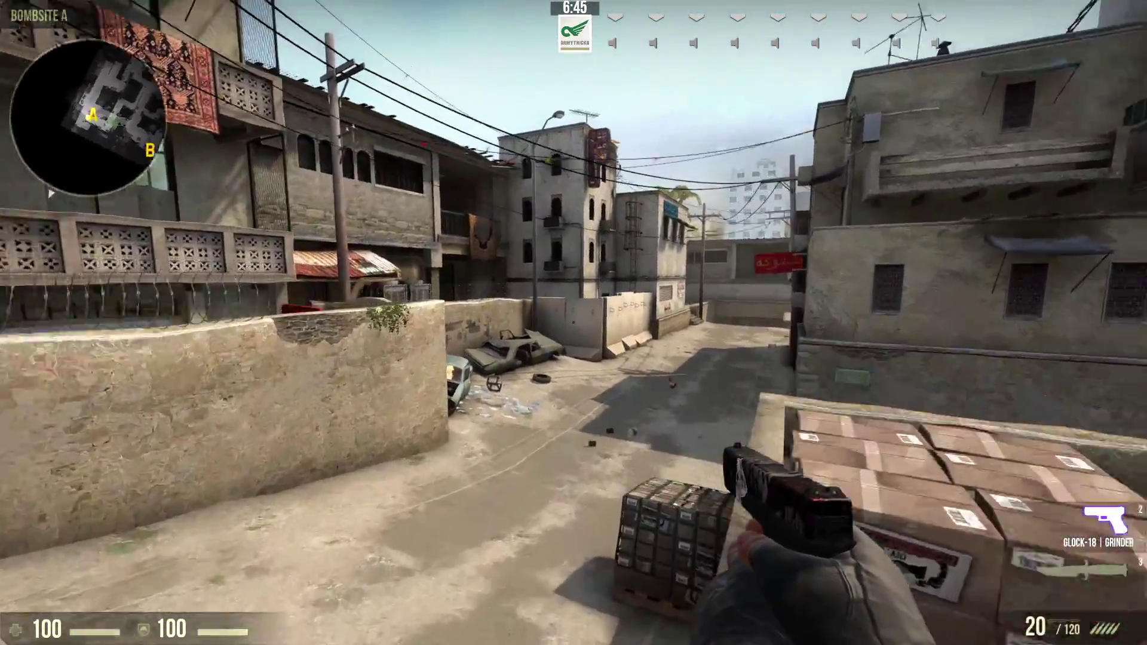
pyautogui.press('w')
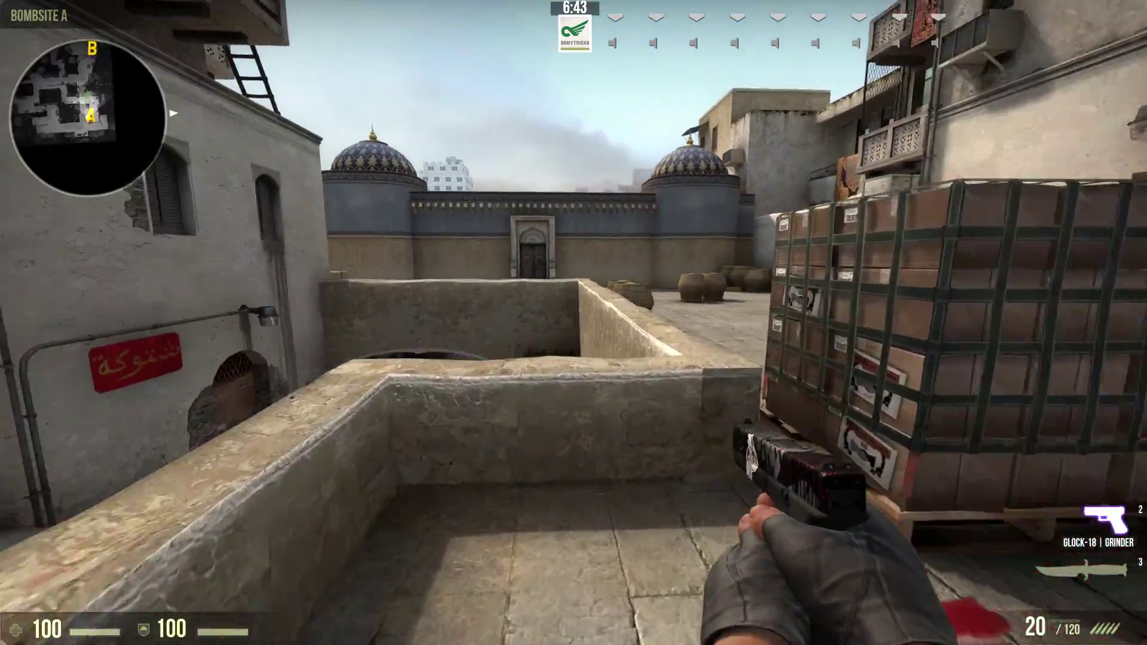
pyautogui.press('w')
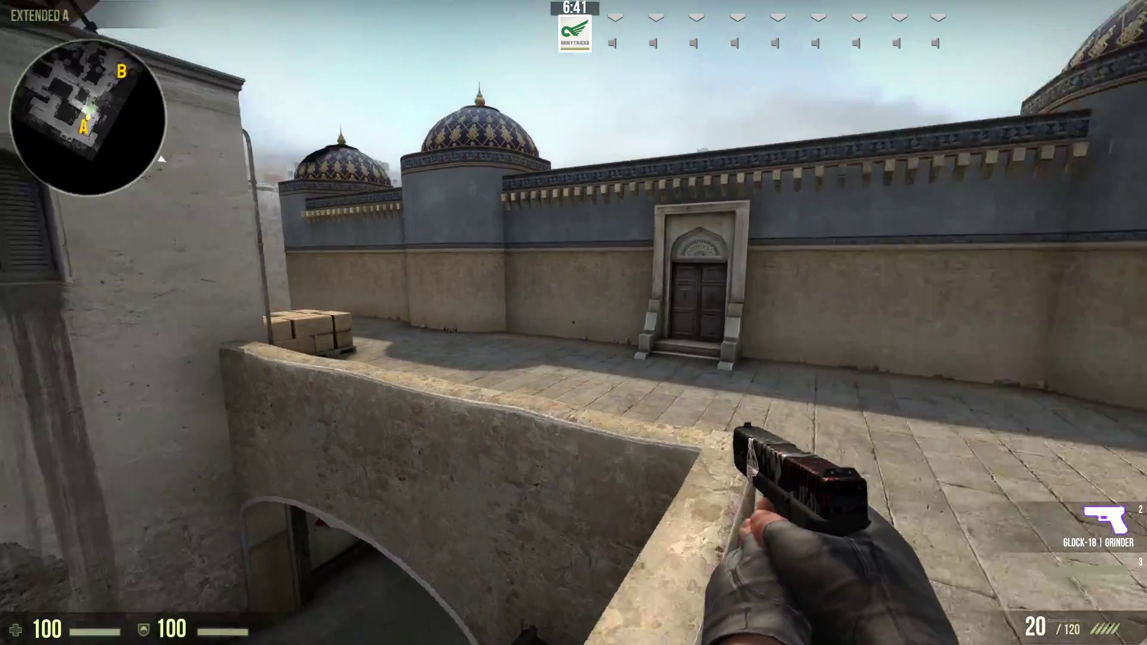
pyautogui.press('w')
pyautogui.press('space')
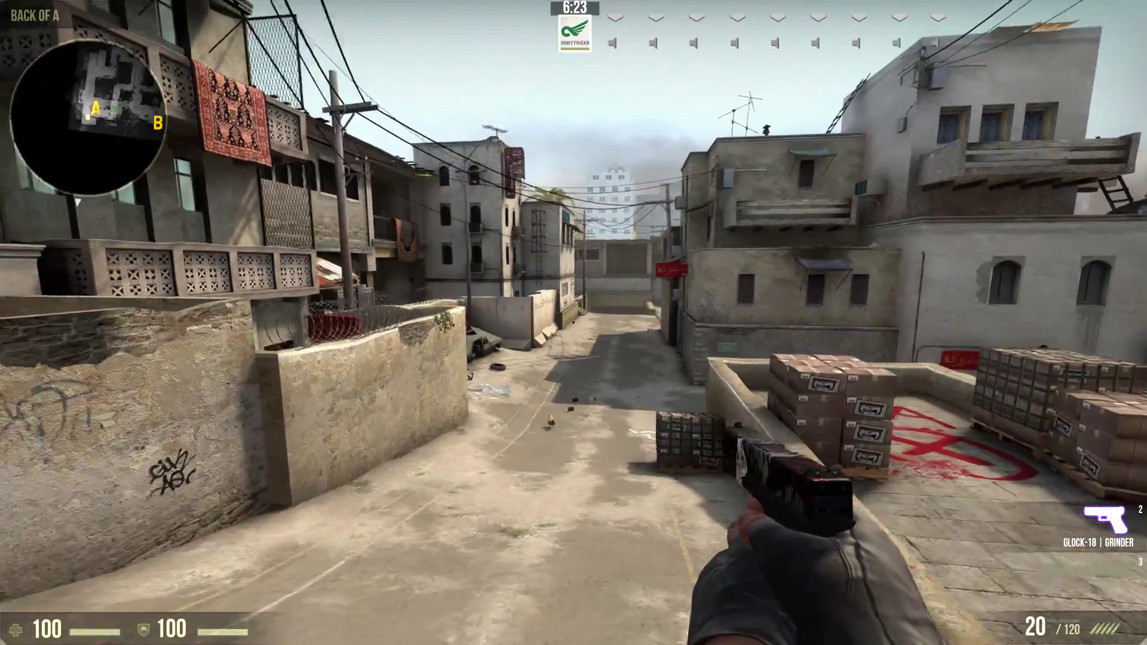
pyautogui.press('w')
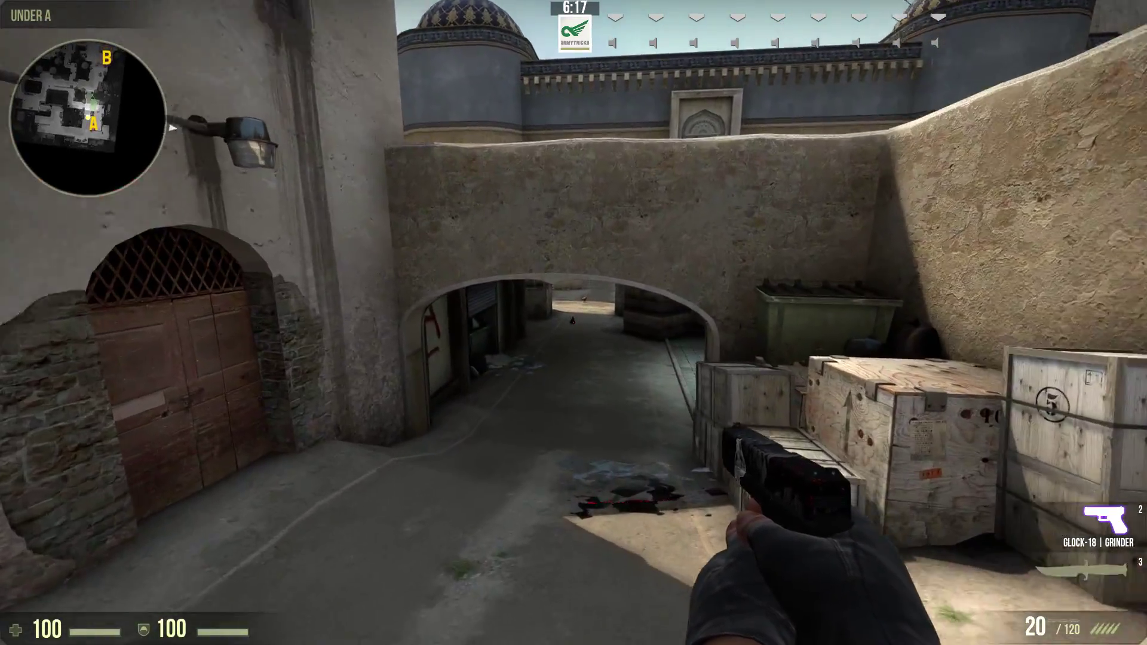
pyautogui.press('w')
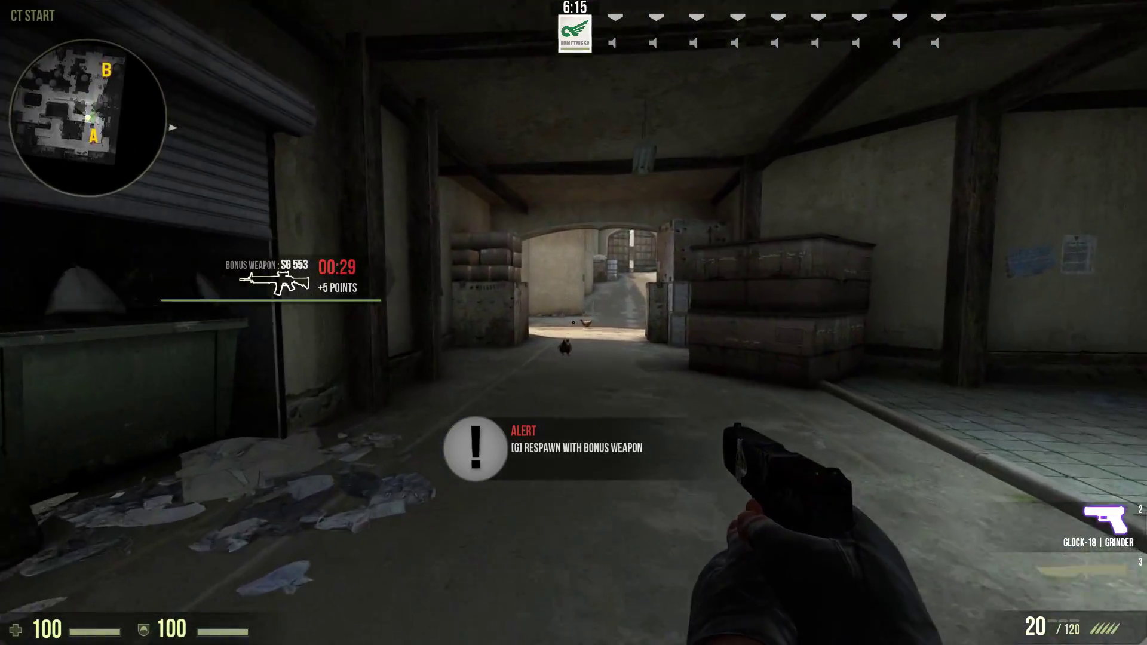